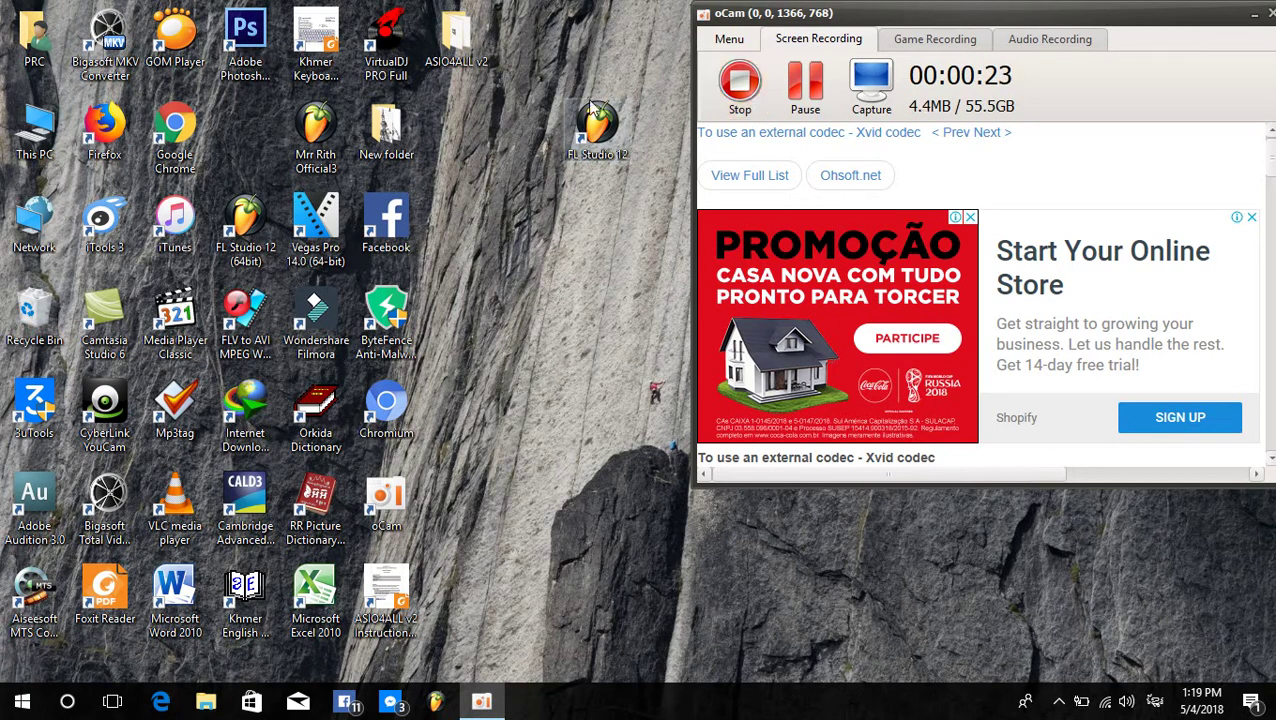
# Launch FL Studio 12 and open New Volume (D:) in File Explorer.
pyautogui.doubleClick(599, 128)
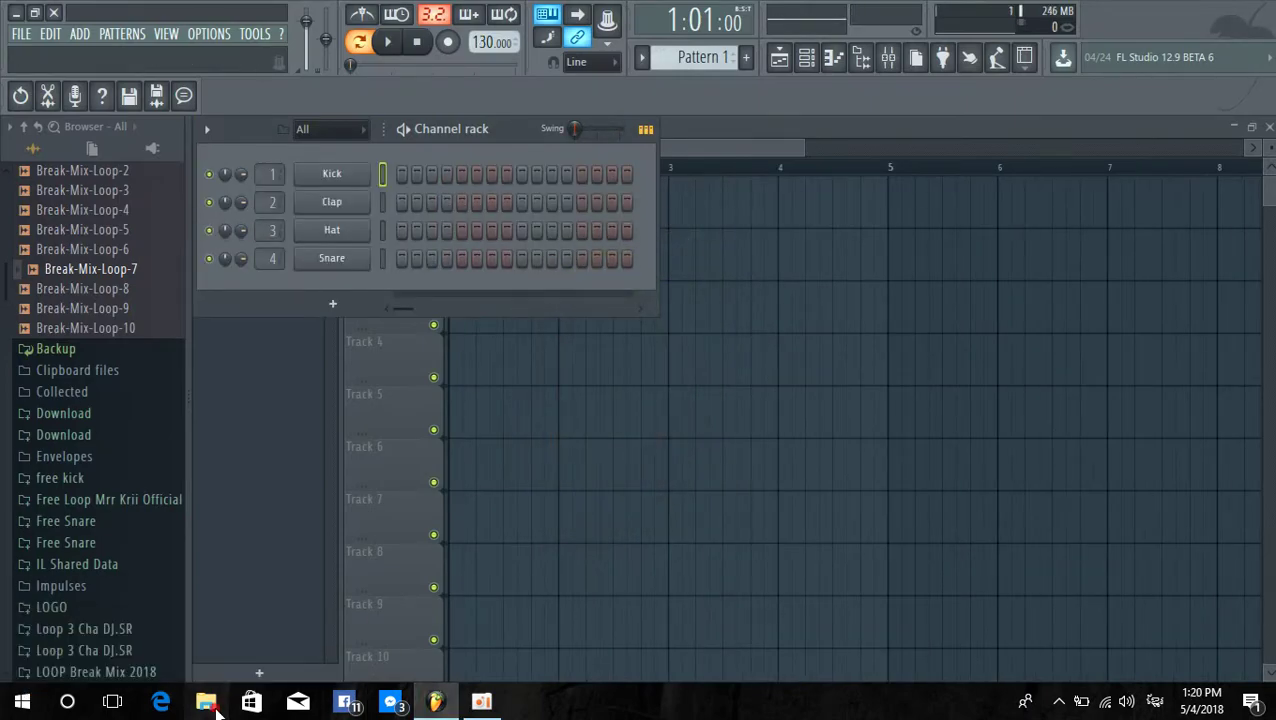
pyautogui.click(206, 701)
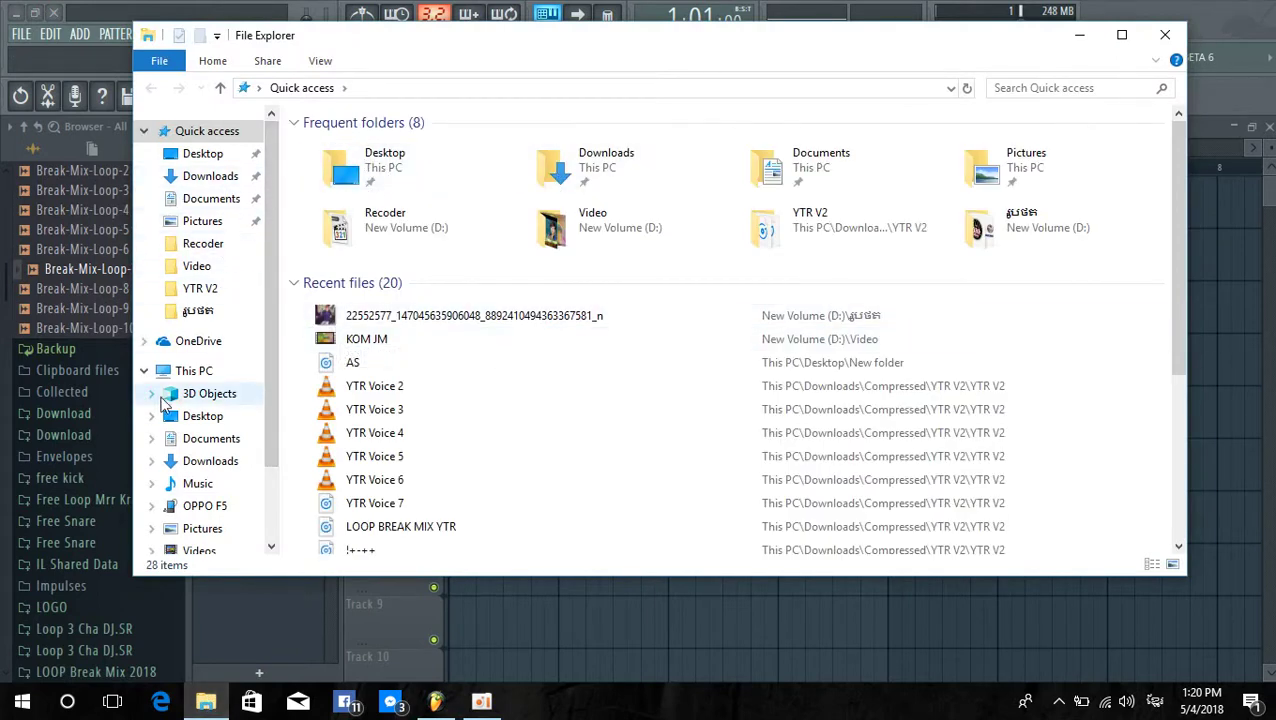
pyautogui.click(196, 370)
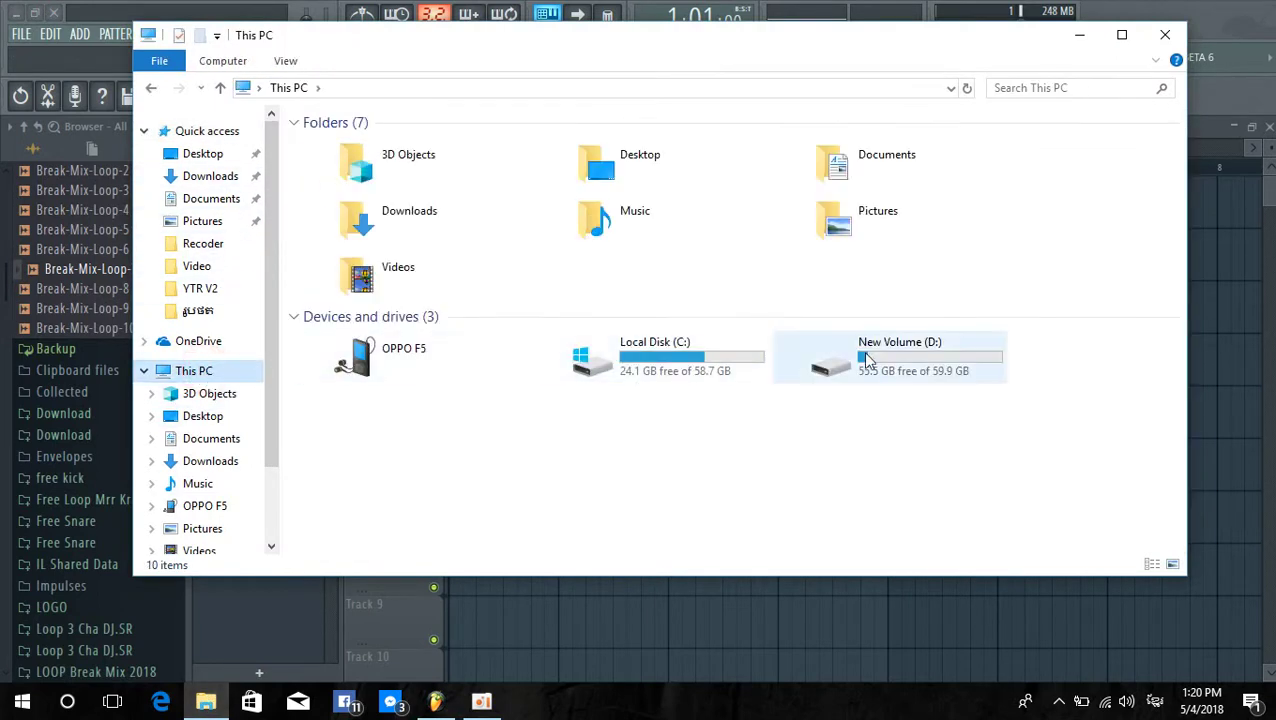
pyautogui.click(895, 362)
pyautogui.doubleClick(895, 362)
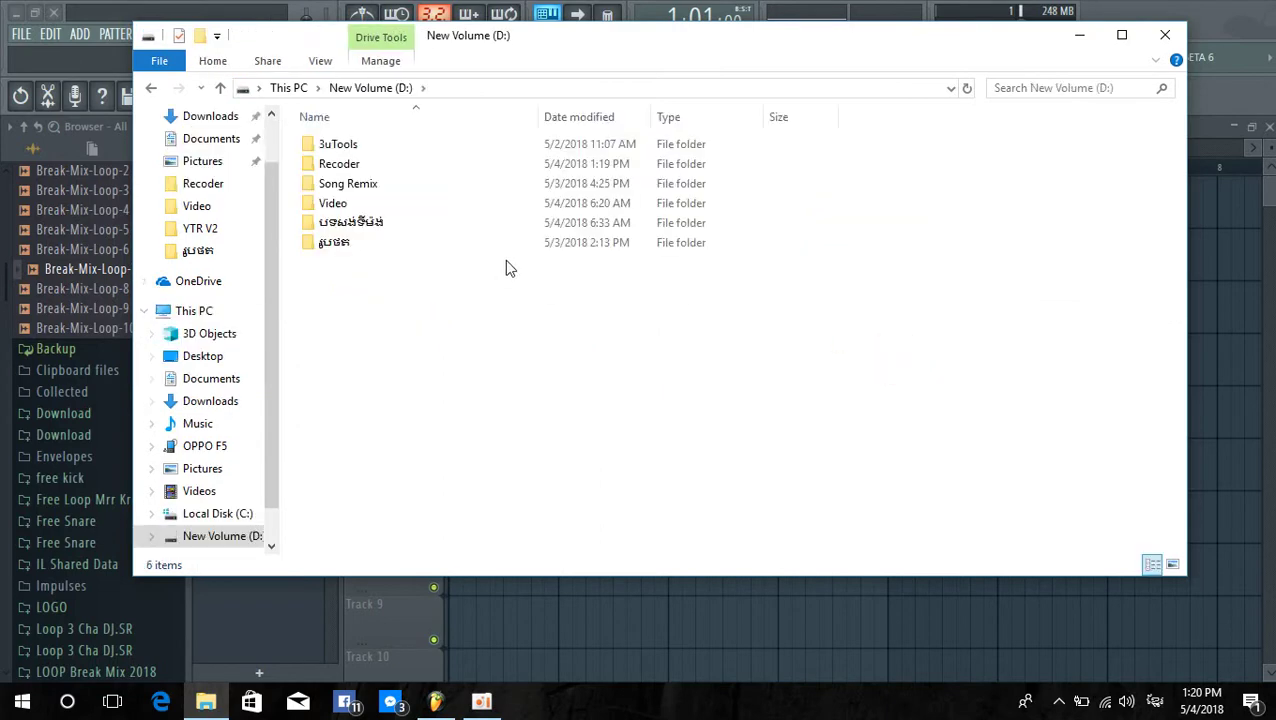
# Load the song file ending in (7).mp3 from the Song Remix folder onto Track 1 at the start of the playlist.
pyautogui.doubleClick(360, 183)
pyautogui.moveTo(365, 282); pyautogui.dragTo(555, 612)
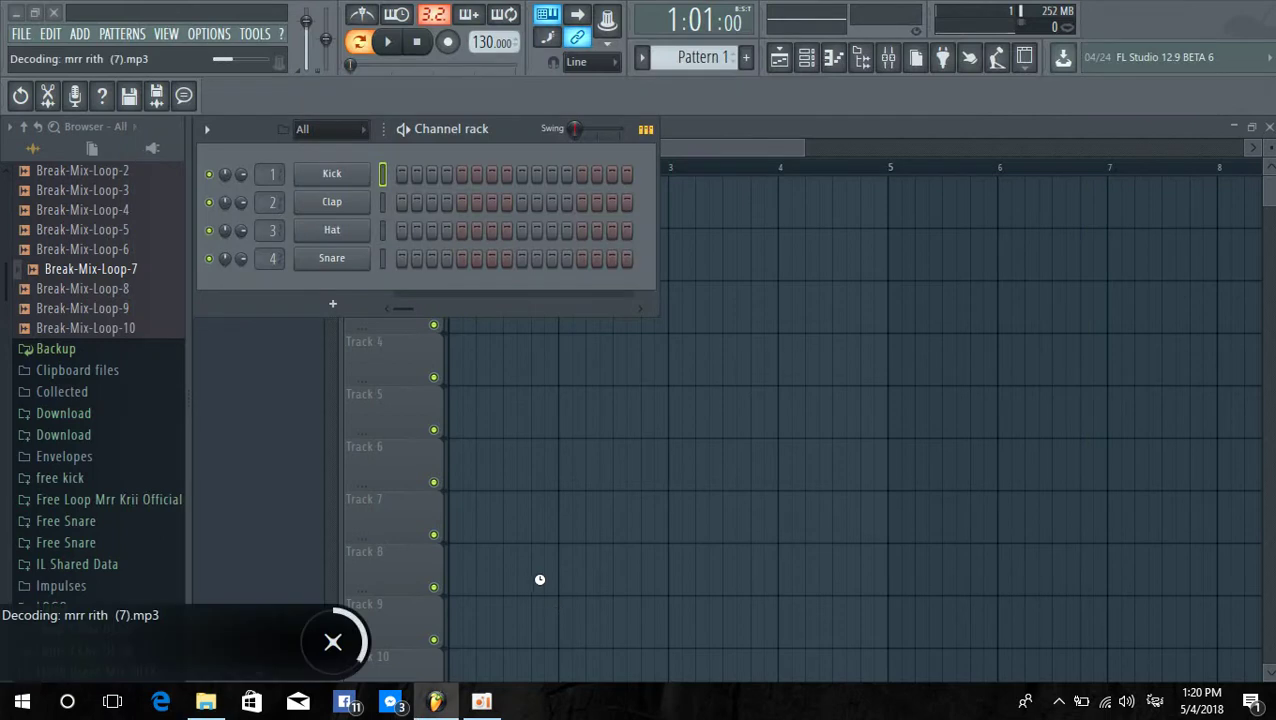
pyautogui.moveTo(826, 632); pyautogui.dragTo(561, 205)
# Cut the first bar off the Track 1 audio clip, shift the remainder to bar 1, and set the play position to 1:05:00.
pyautogui.click(355, 126)
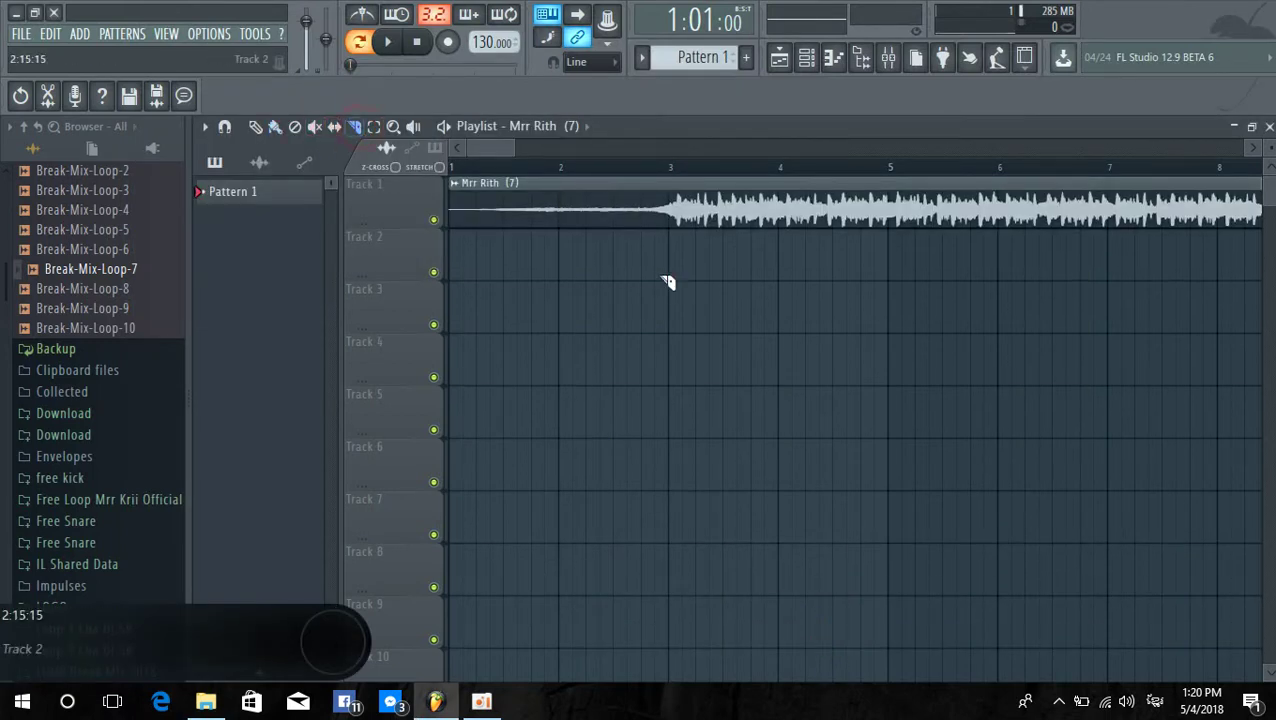
pyautogui.moveTo(563, 170); pyautogui.dragTo(561, 172)
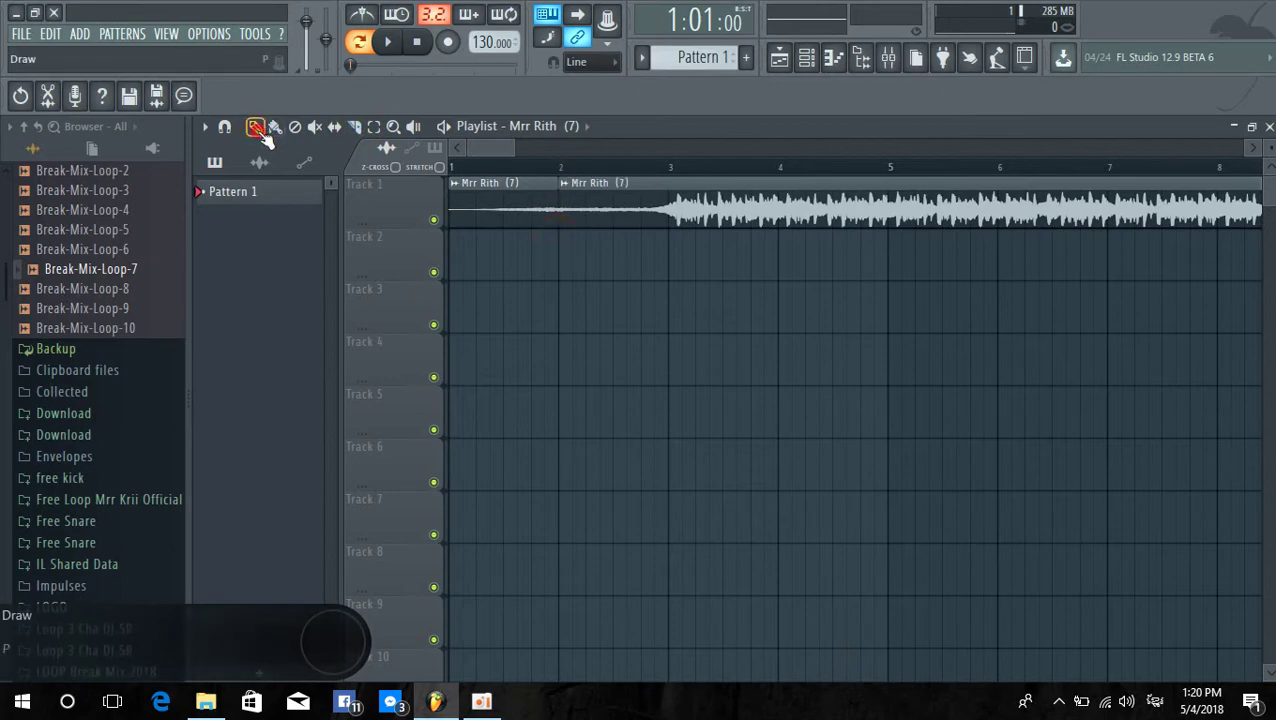
pyautogui.rightClick(511, 213)
pyautogui.moveTo(653, 206); pyautogui.dragTo(501, 212)
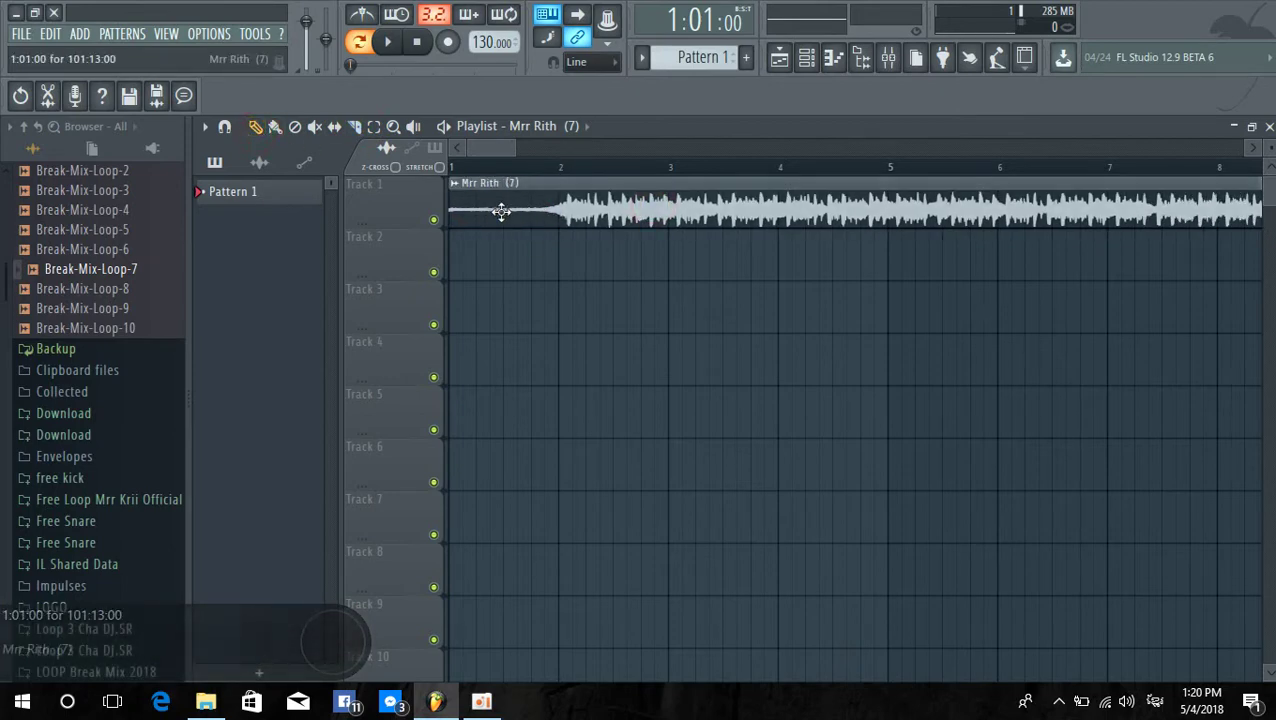
pyautogui.click(463, 165)
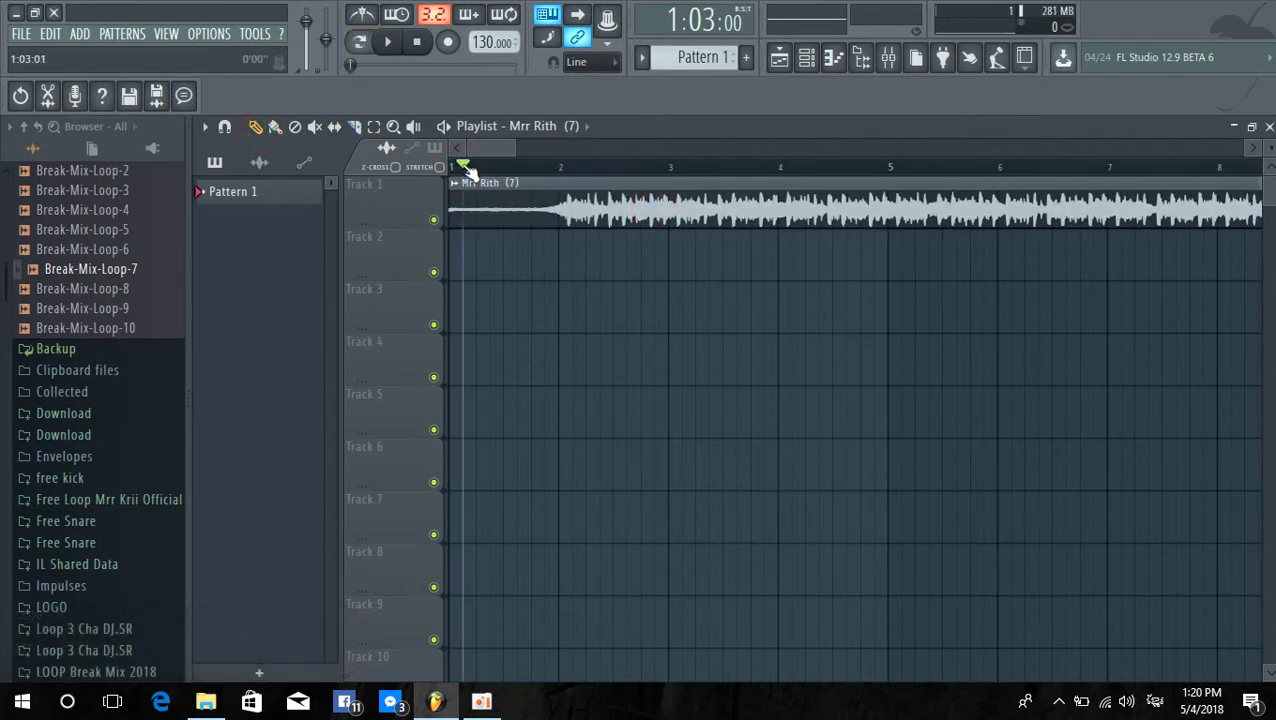
pyautogui.moveTo(465, 170)
pyautogui.mouseDown()
pyautogui.moveTo(521, 171)
pyautogui.moveTo(487, 171)
pyautogui.moveTo(498, 176)
pyautogui.moveTo(485, 188)
pyautogui.mouseUp()
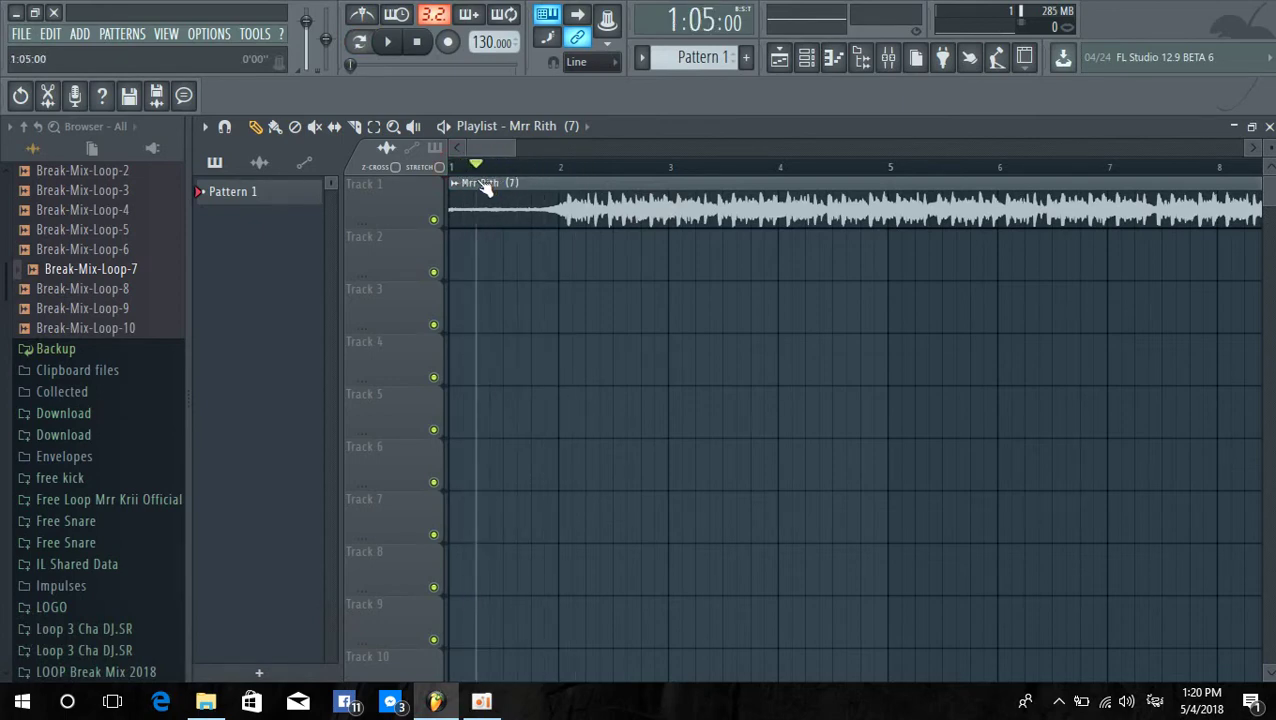
# Load ZGameEditor Visualizer into slot 1 of the Master mixer track and arrange its editor and preview windows side by side.
pyautogui.doubleClick(591, 198)
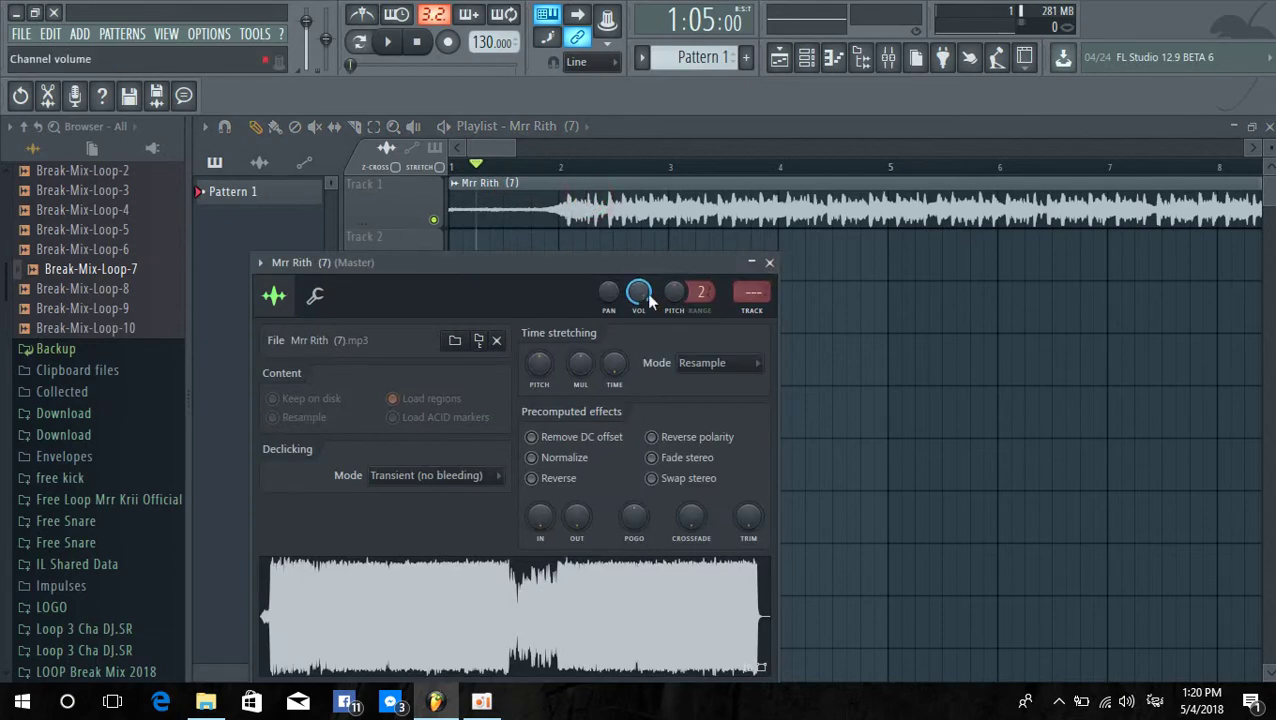
pyautogui.doubleClick(759, 291)
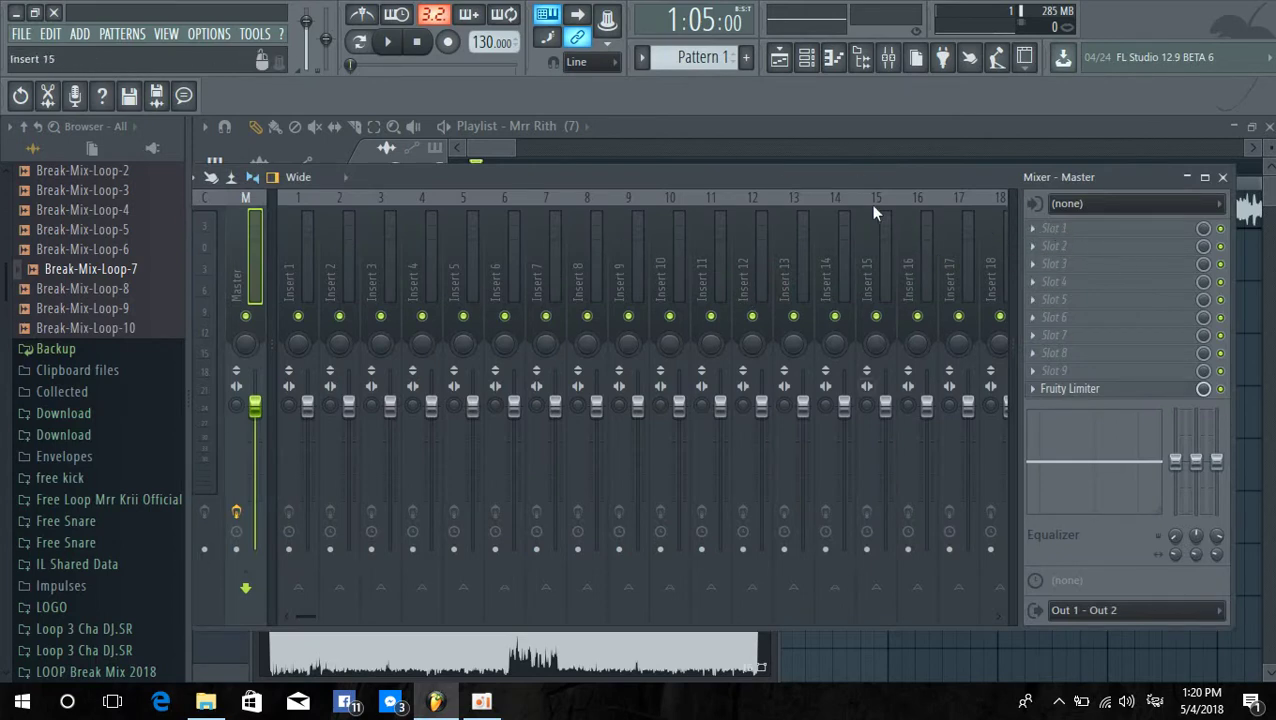
pyautogui.click(1039, 229)
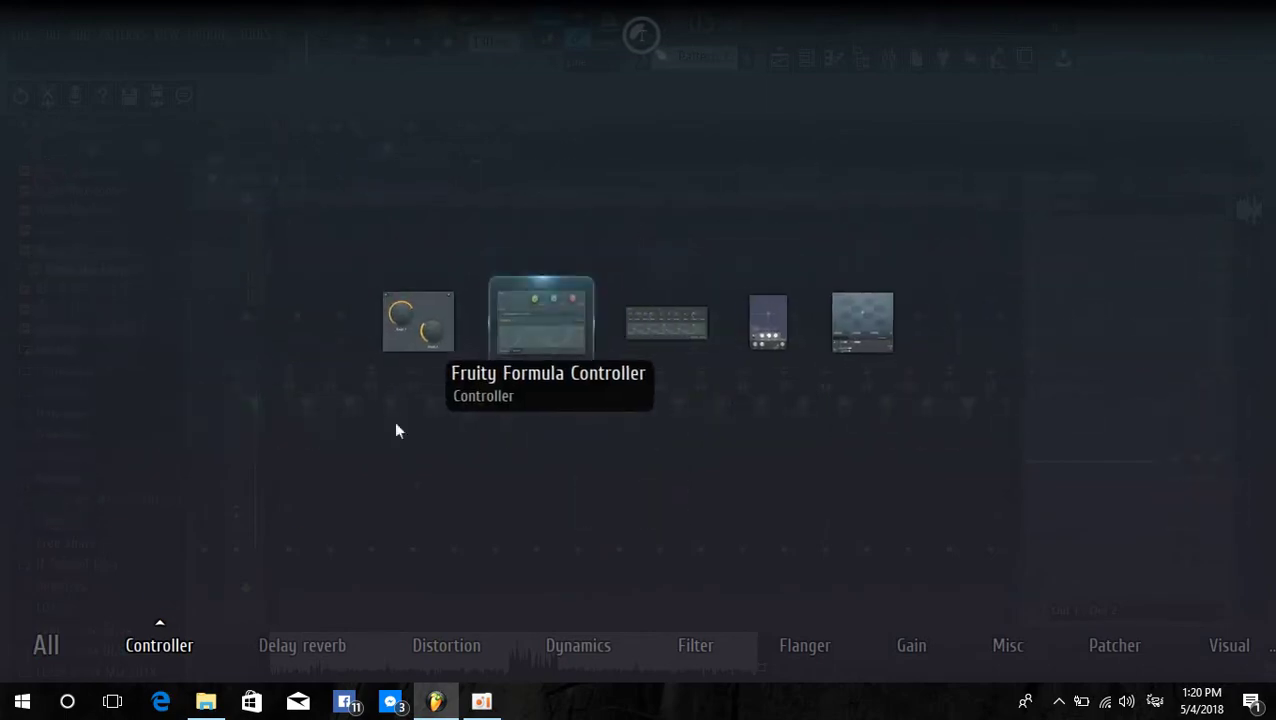
pyautogui.click(57, 657)
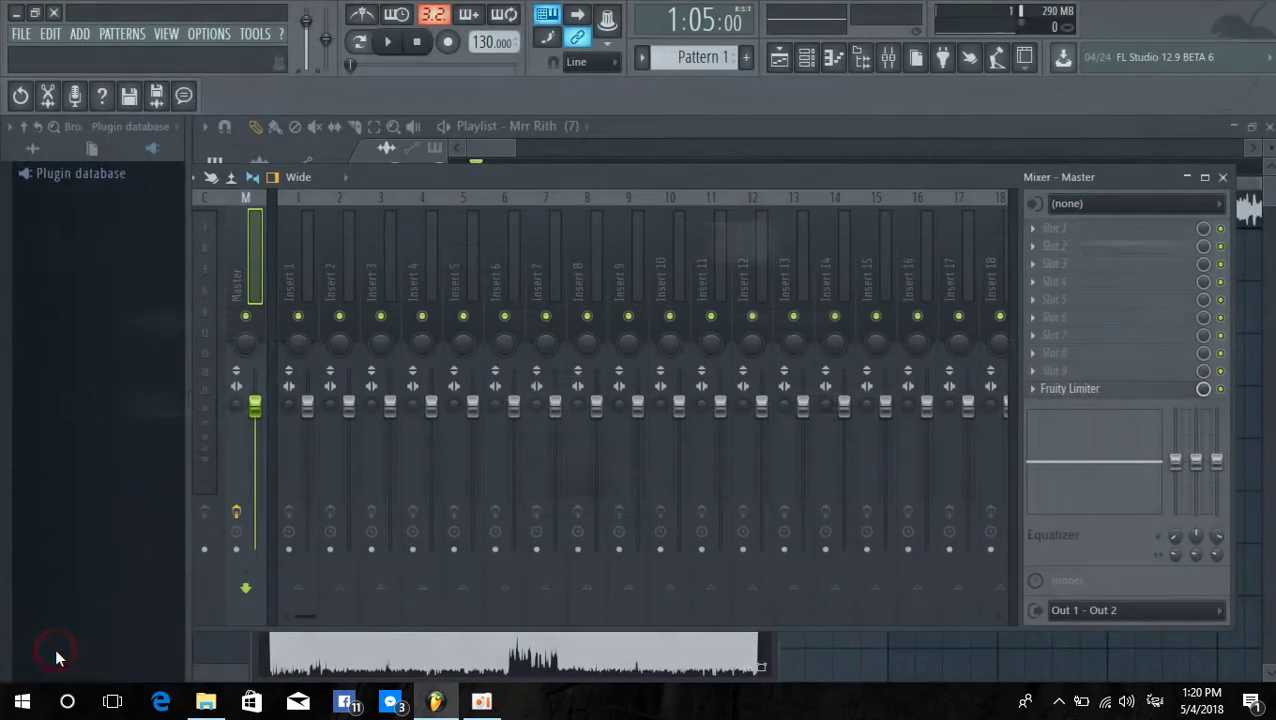
pyautogui.middleClick(1040, 233)
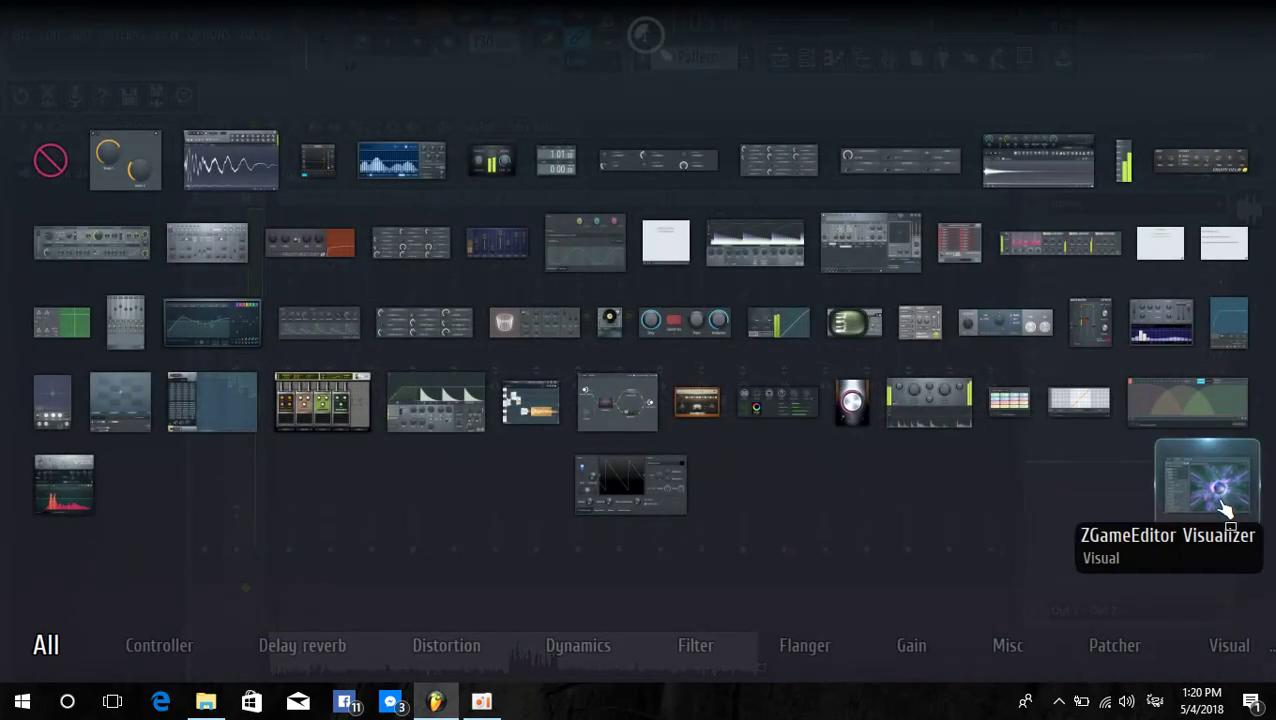
pyautogui.click(1222, 505)
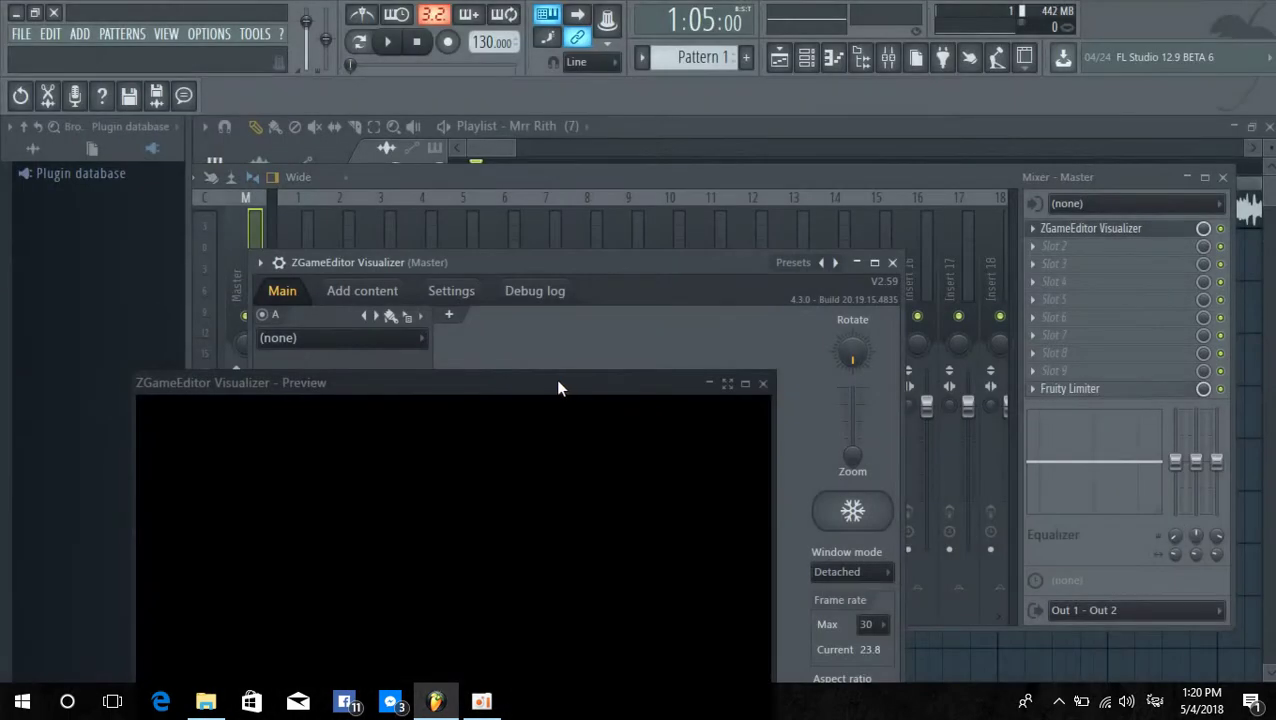
pyautogui.moveTo(555, 379); pyautogui.dragTo(1055, 20)
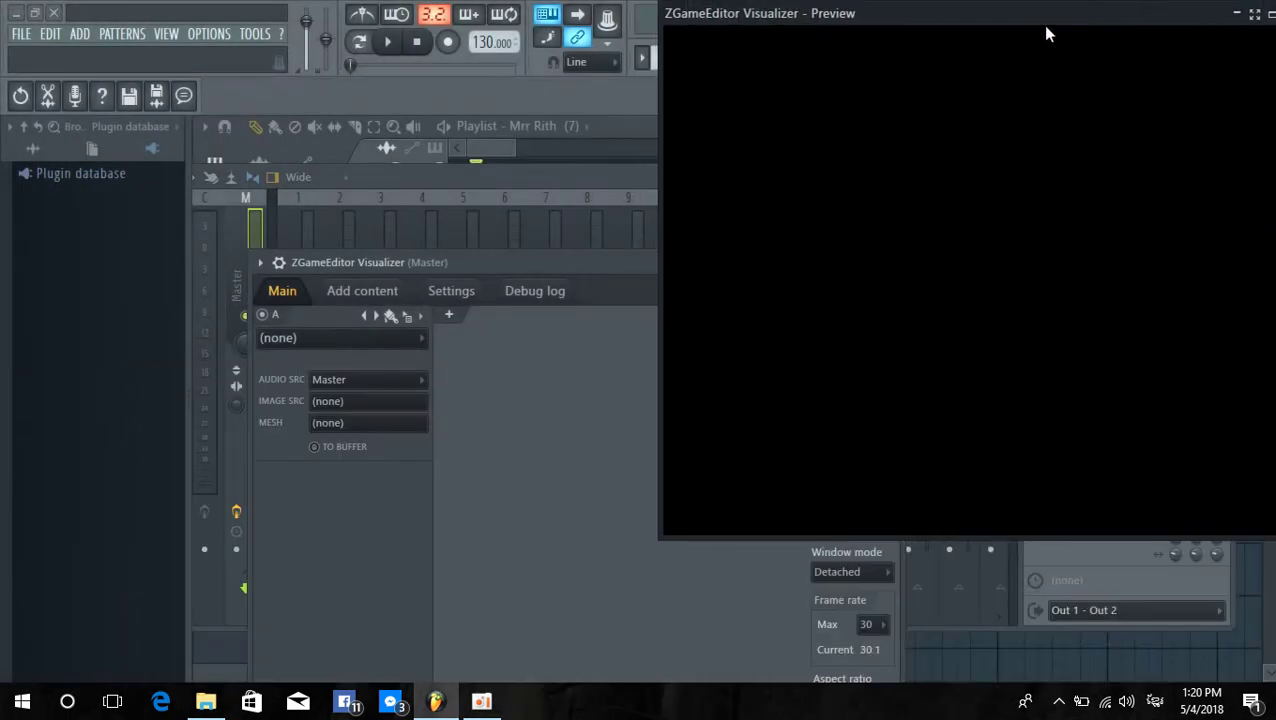
pyautogui.moveTo(563, 261); pyautogui.dragTo(511, 123)
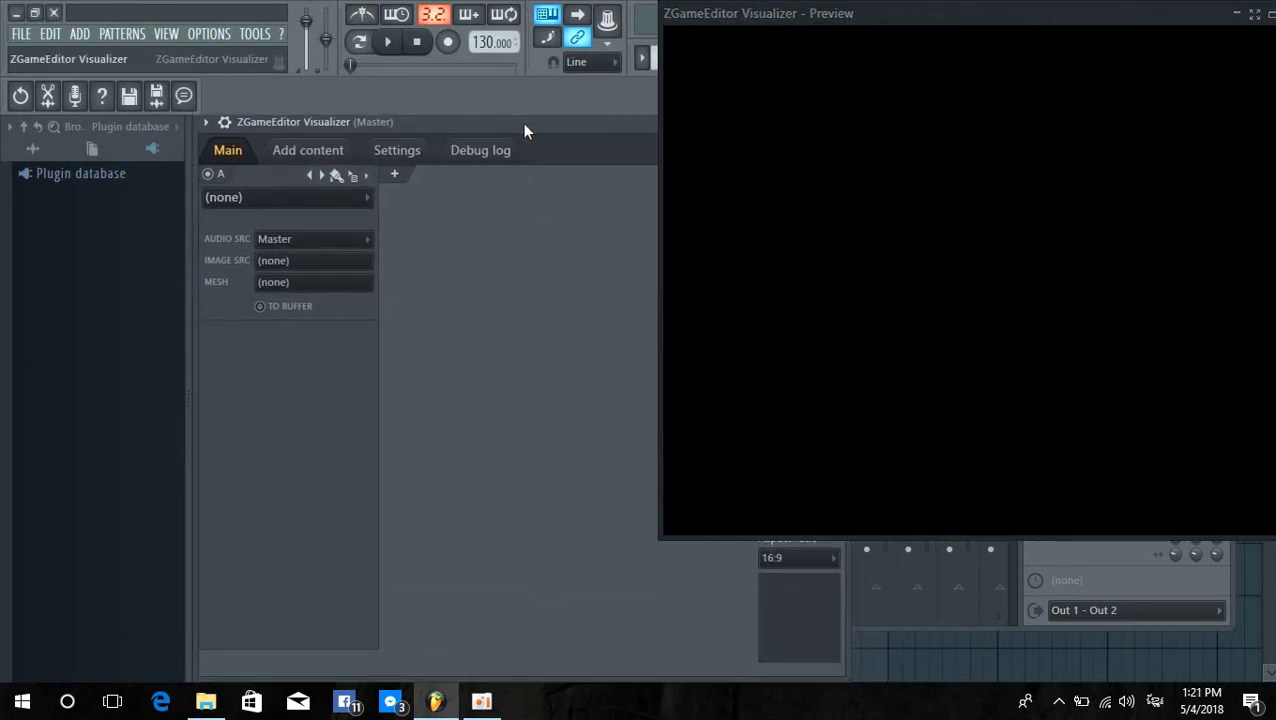
# Add the JPG portrait whose file name starts with 21751701 to the visualizer's image content.
pyautogui.click(328, 150)
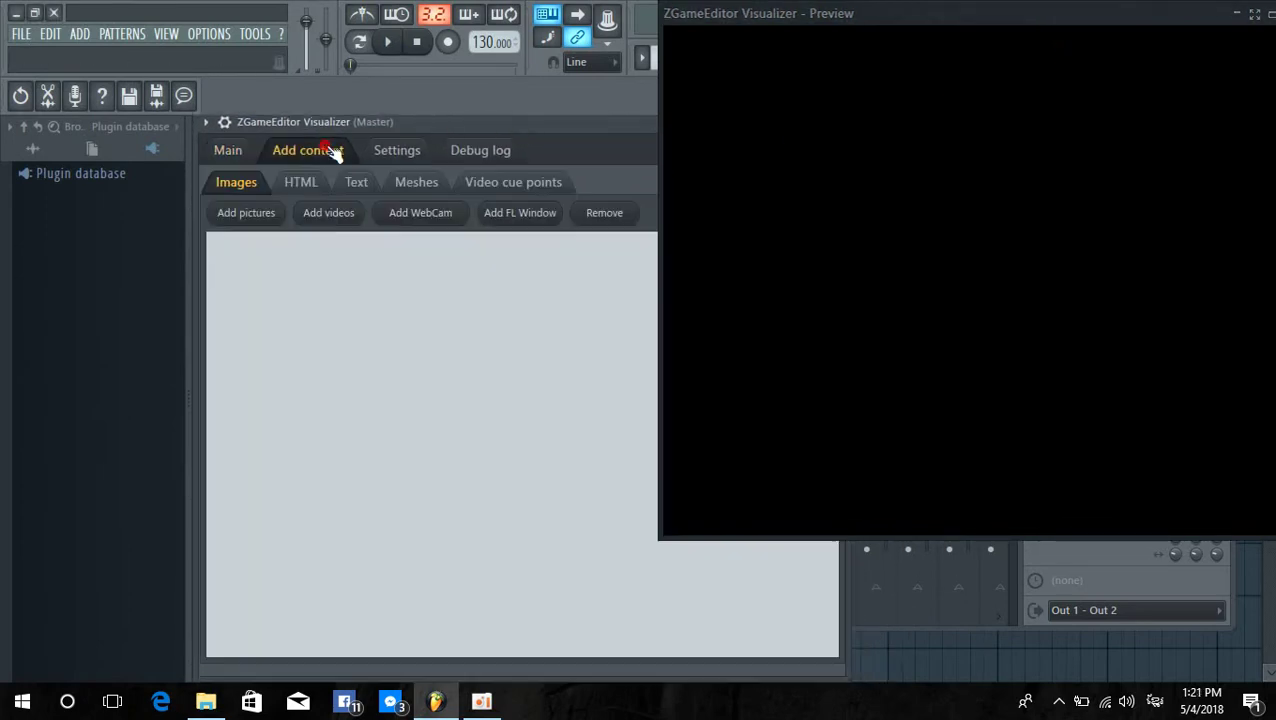
pyautogui.click(242, 215)
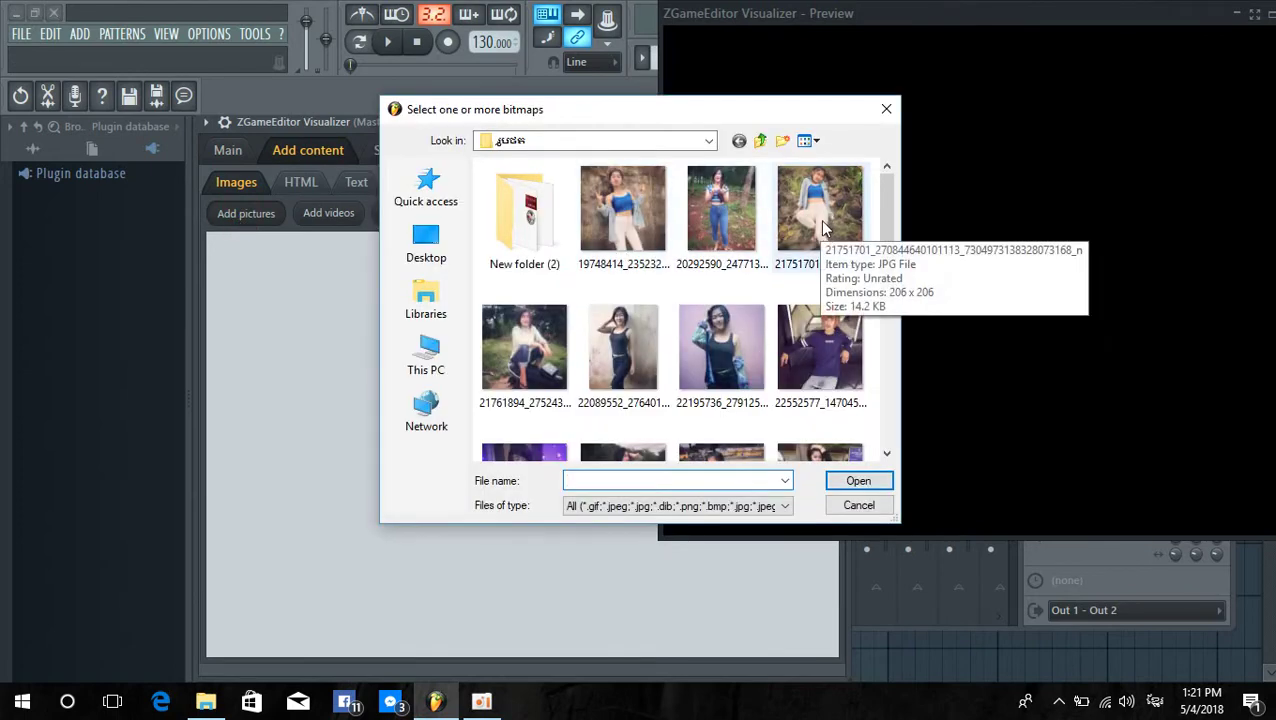
pyautogui.click(825, 220)
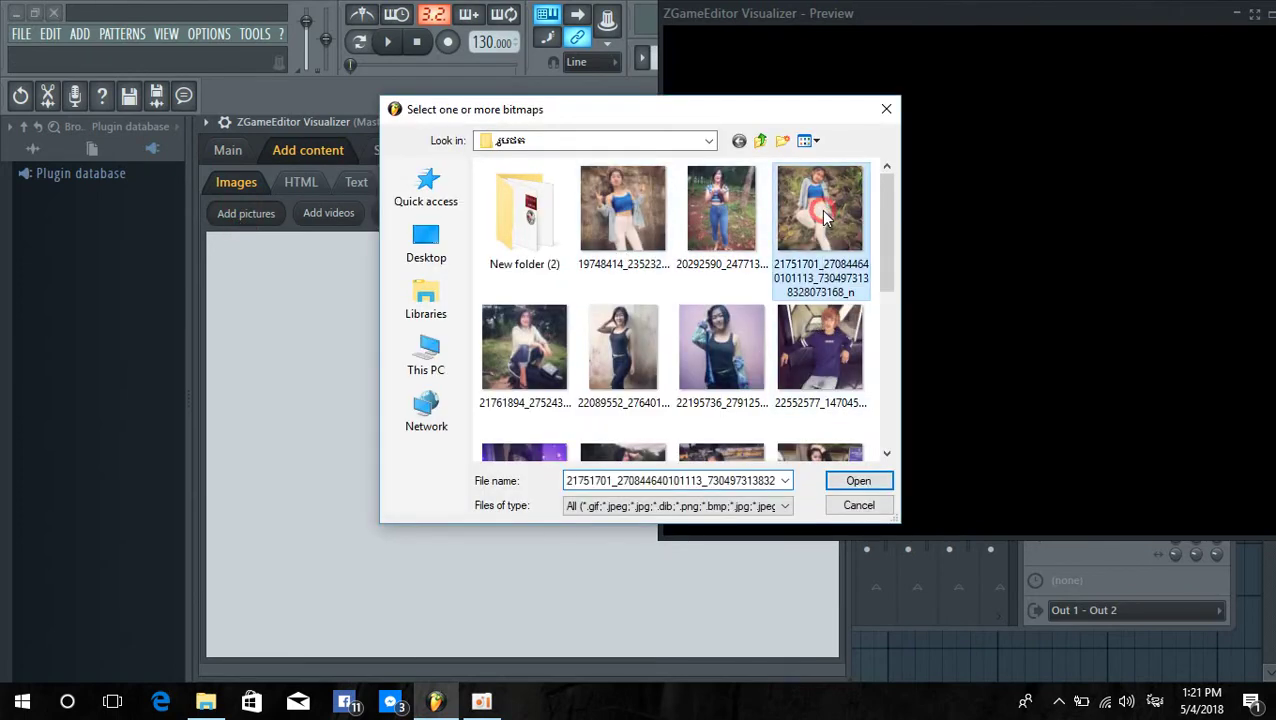
pyautogui.click(862, 481)
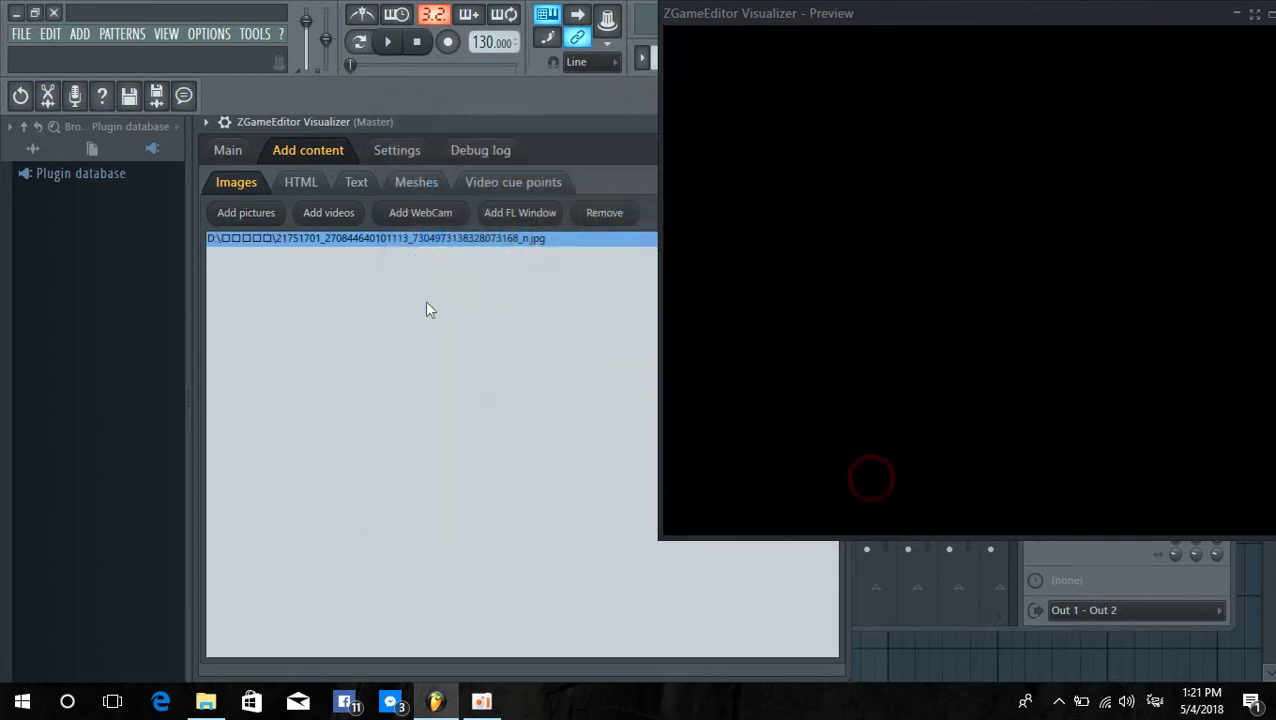
# Add the round PNG logo starting with 30784643 and the thin PNG banner starting with 31412146 to the image content.
pyautogui.click(252, 214)
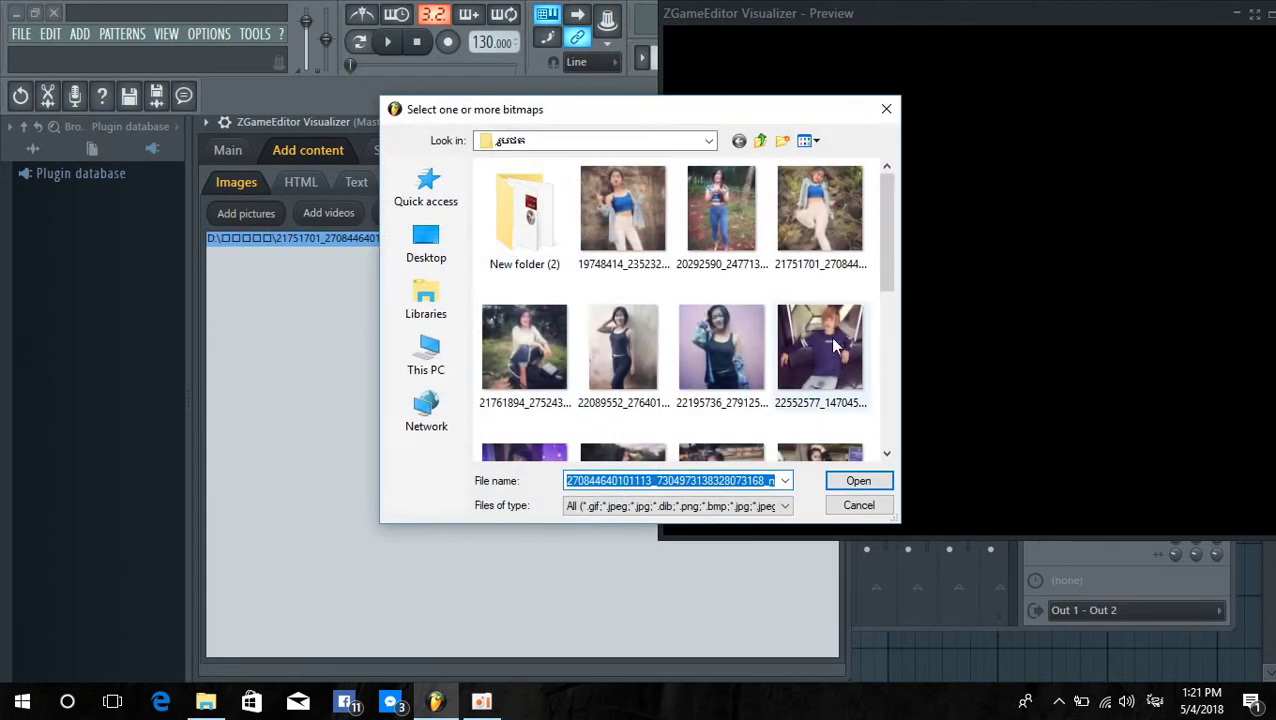
pyautogui.scroll(-5, 800, 340)
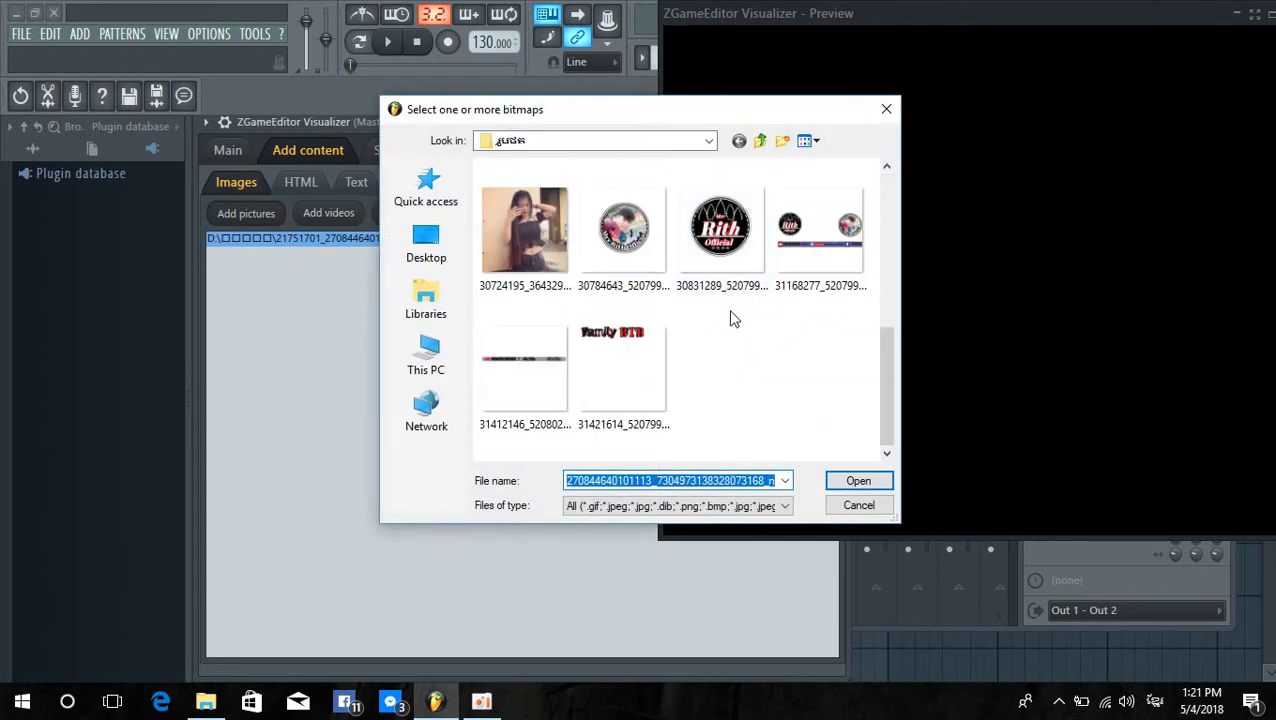
pyautogui.click(622, 240)
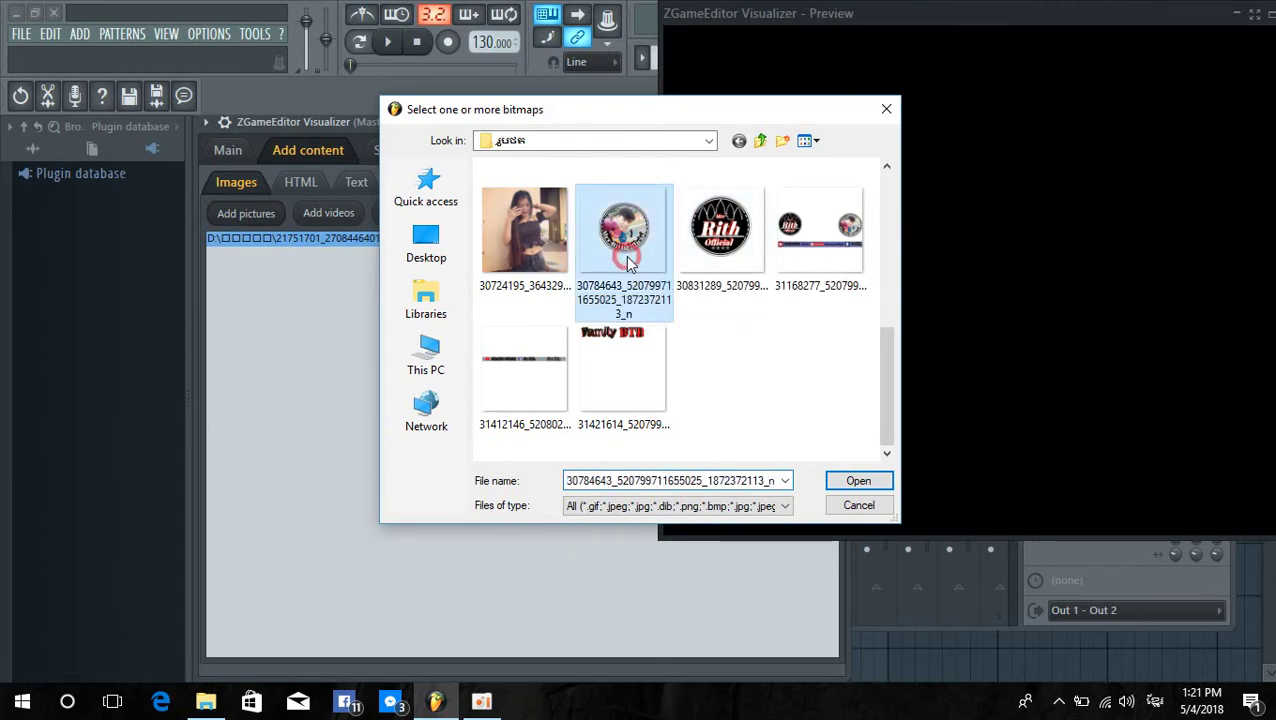
pyautogui.click(852, 483)
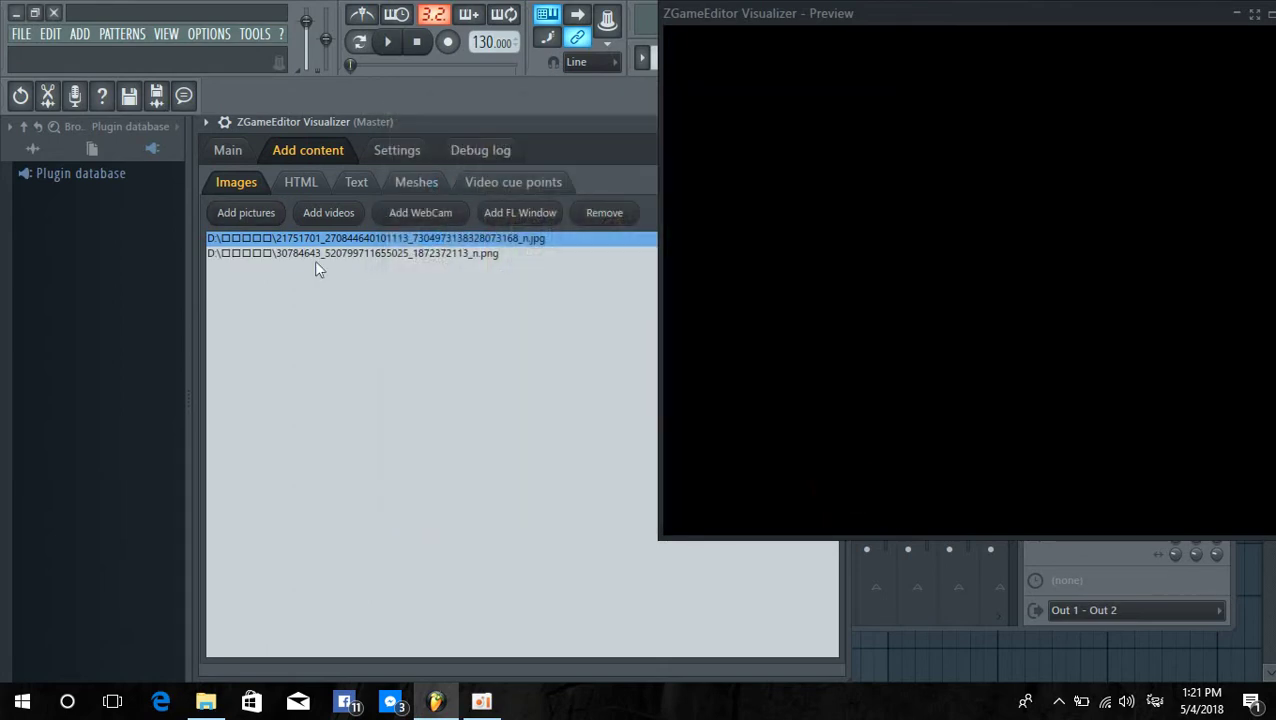
pyautogui.scroll(-5, 620, 400)
pyautogui.click(520, 400)
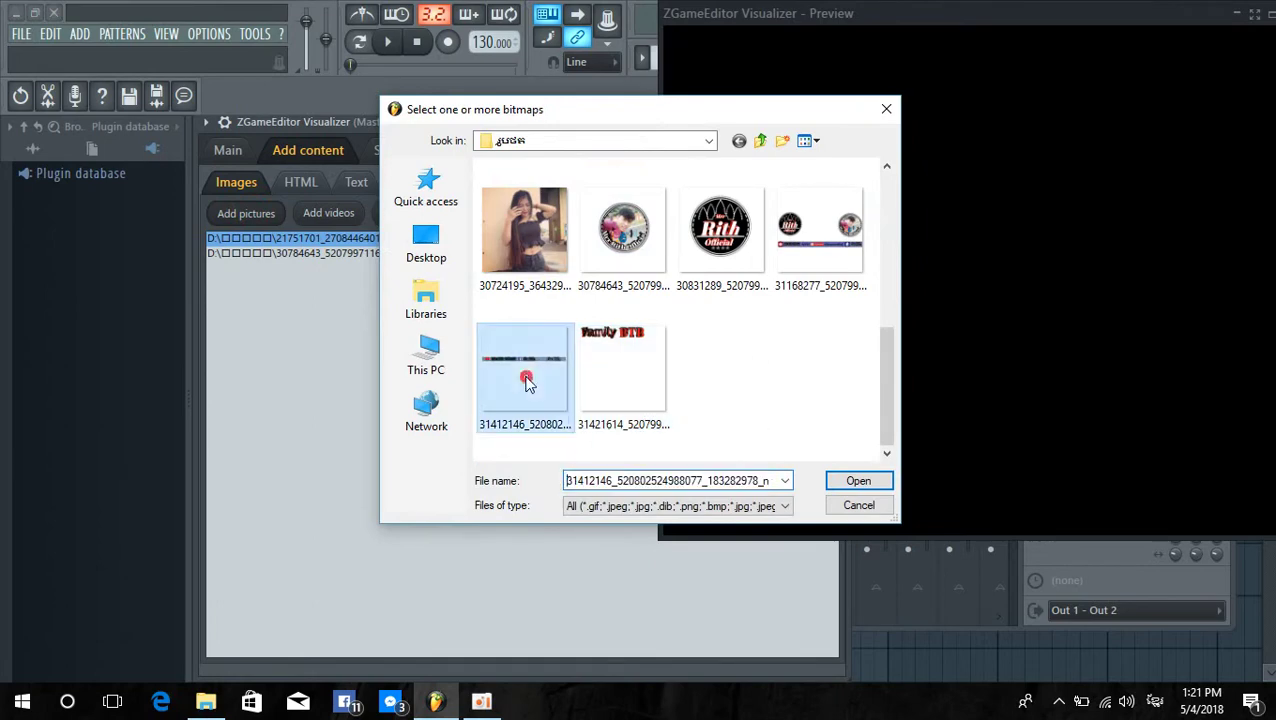
pyautogui.click(847, 481)
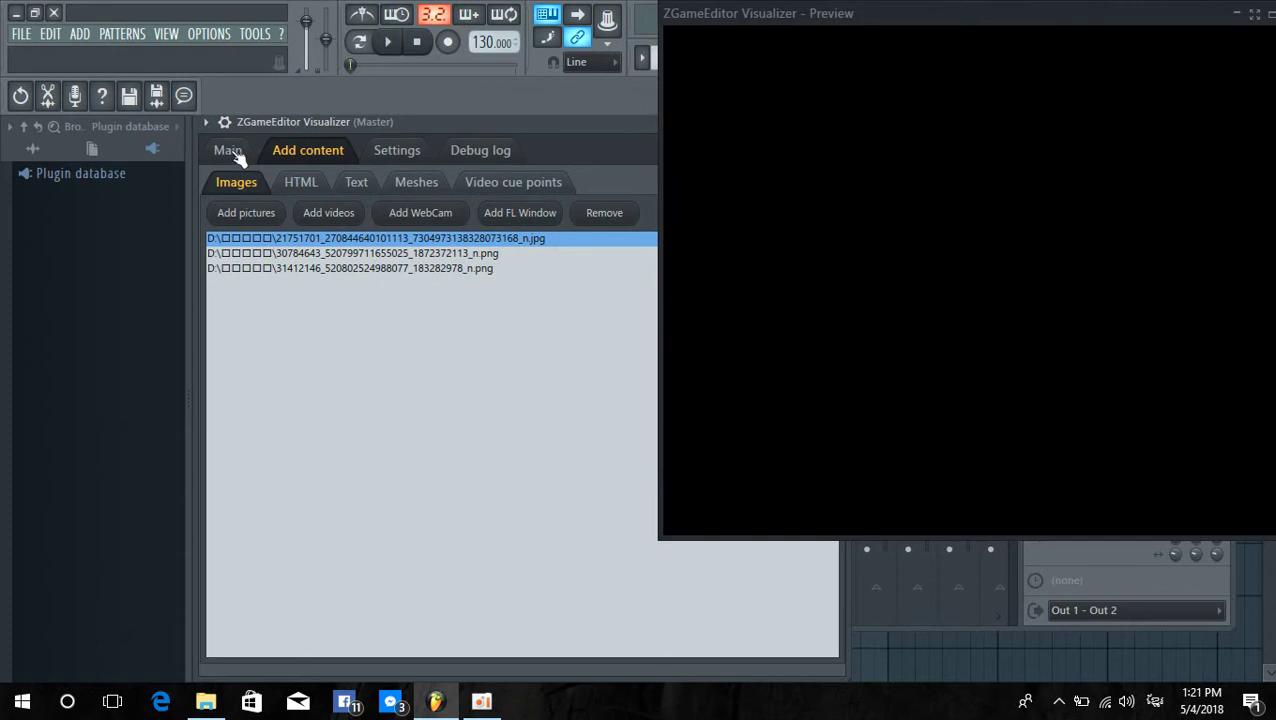
# Set layer A to the Image effect and use the JPG starting with 21751701 as its image source.
pyautogui.click(228, 152)
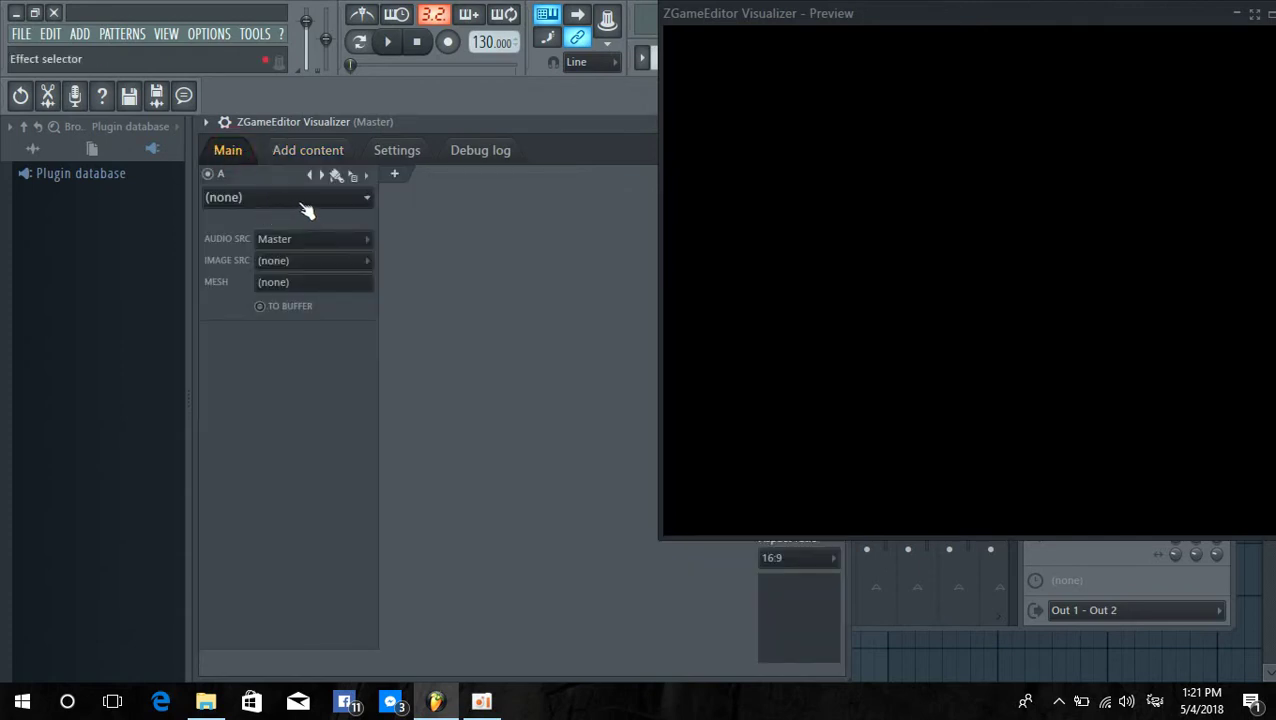
pyautogui.click(243, 197)
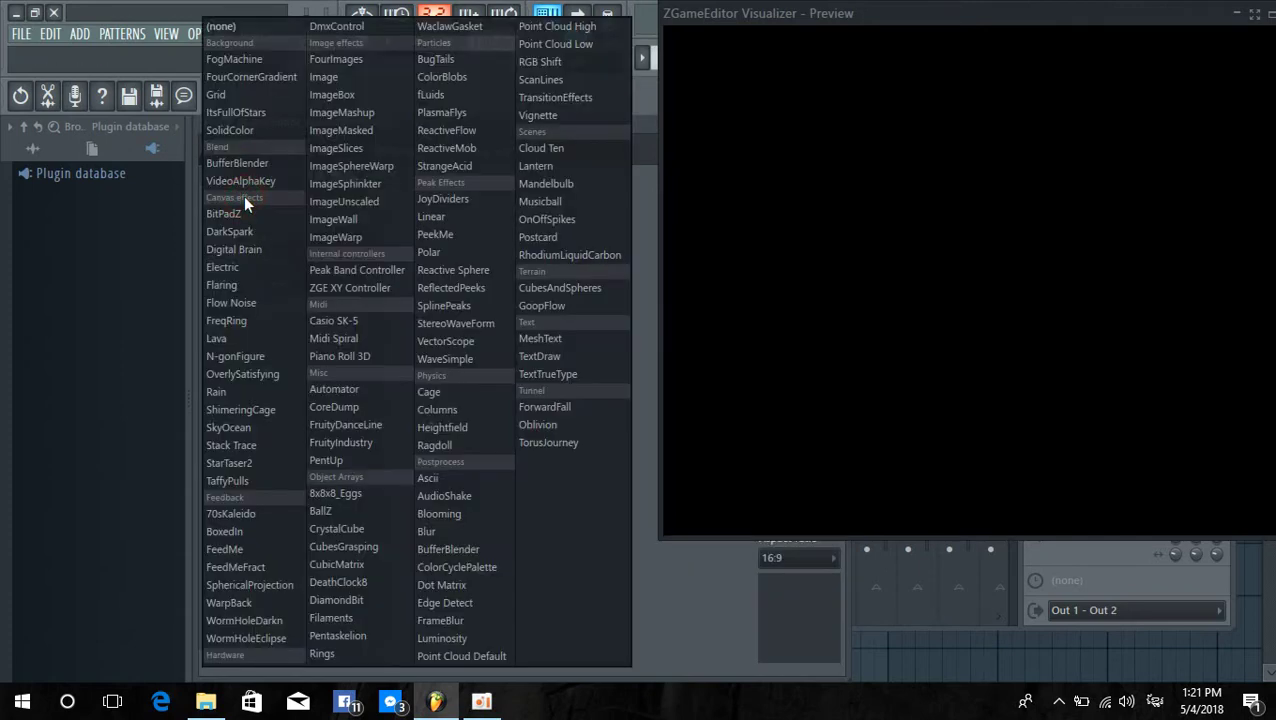
pyautogui.click(346, 89)
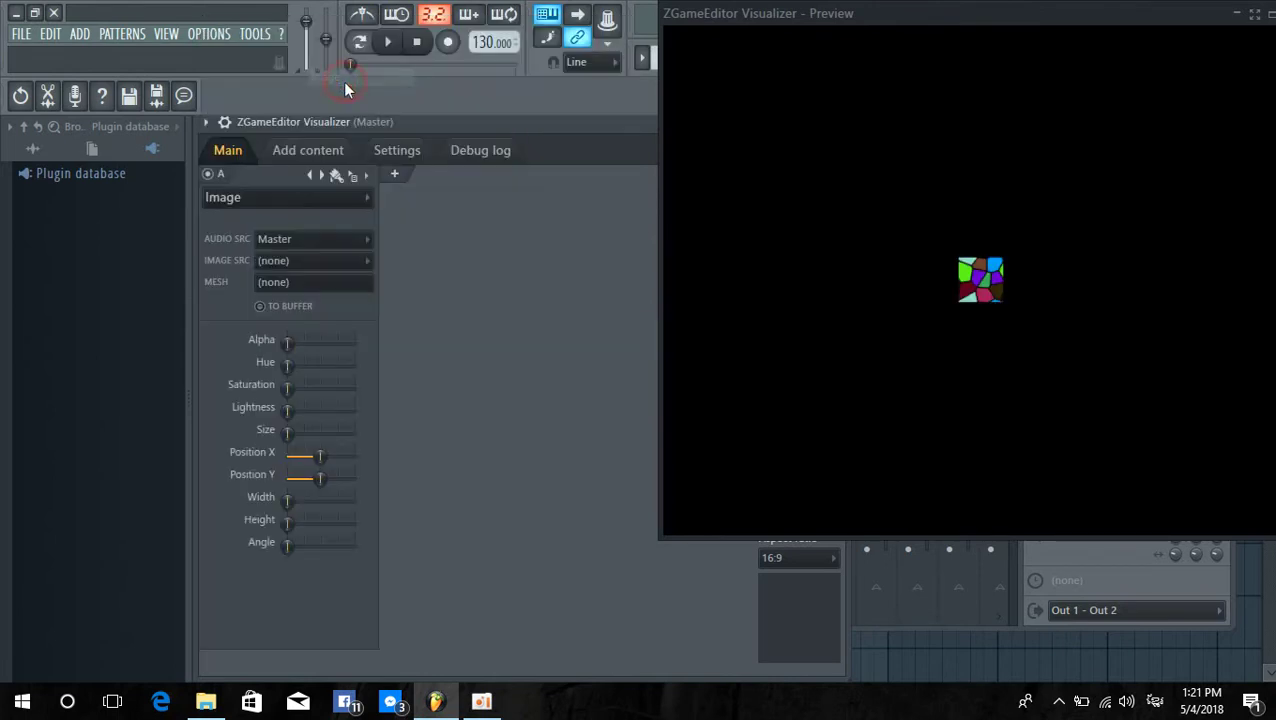
pyautogui.click(293, 264)
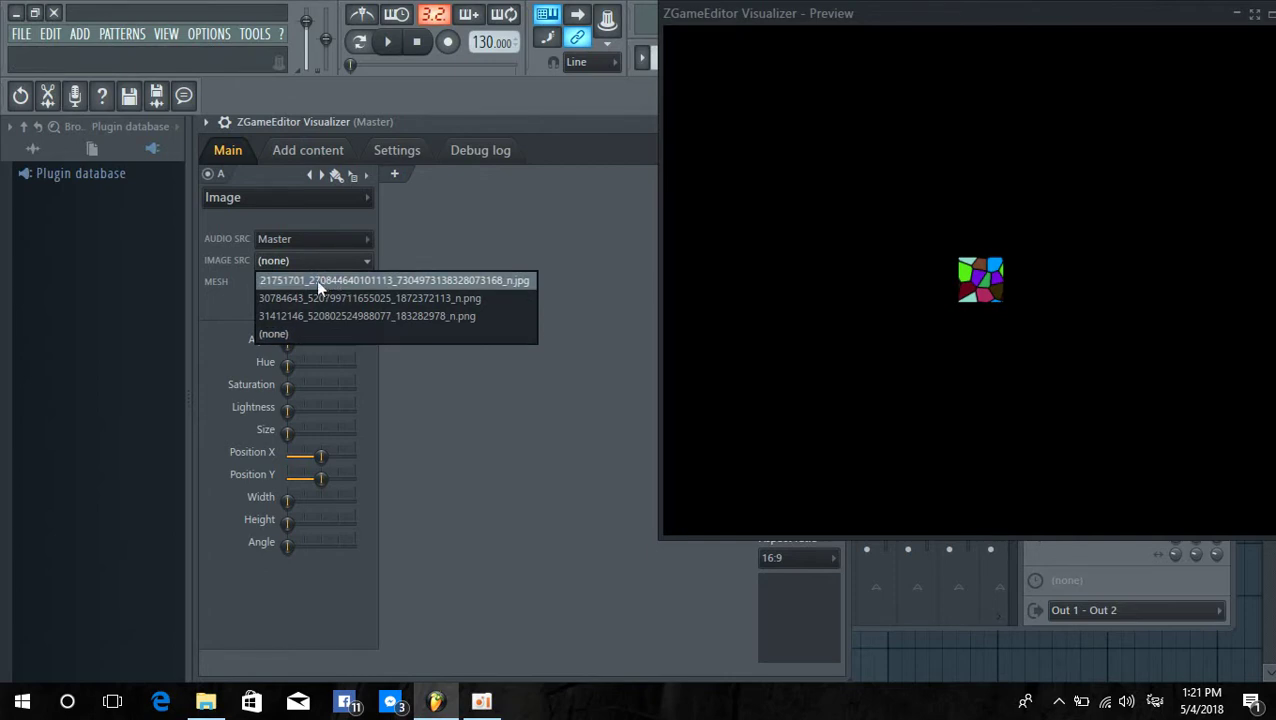
pyautogui.click(329, 279)
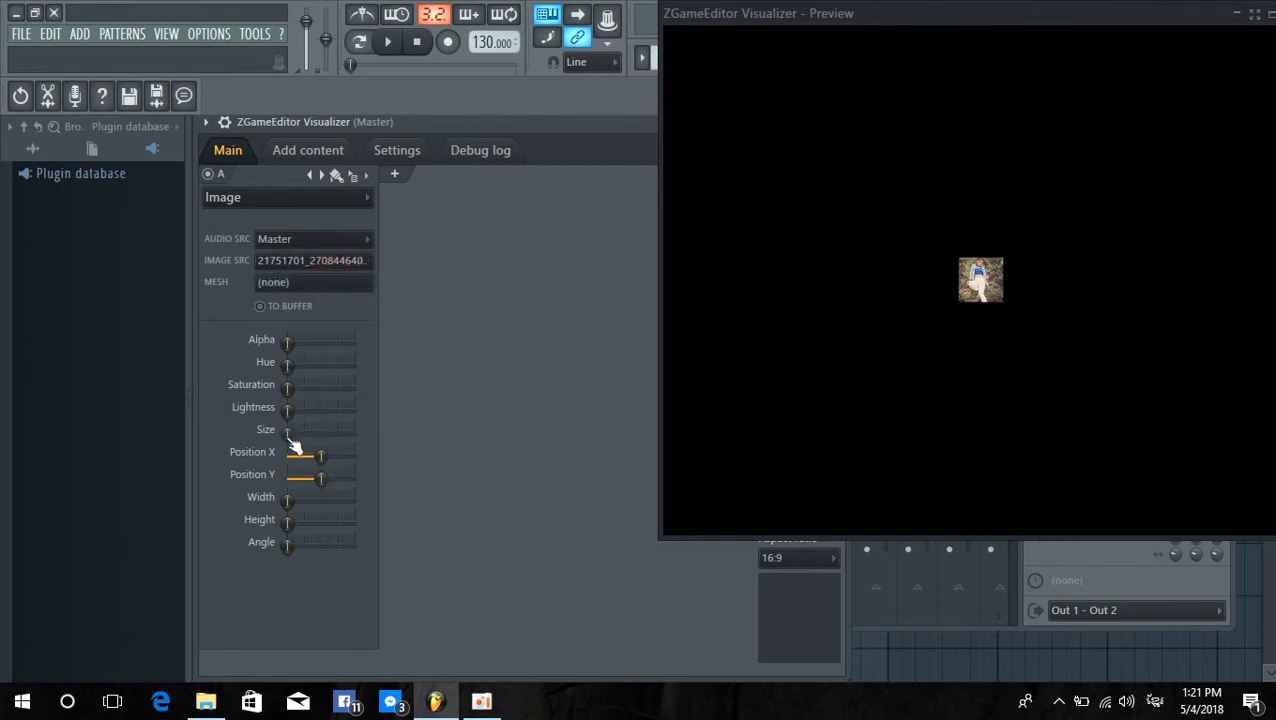
# Set the layer A image's size to 100% and stretch its width to span the preview.
pyautogui.moveTo(287, 431); pyautogui.dragTo(354, 433)
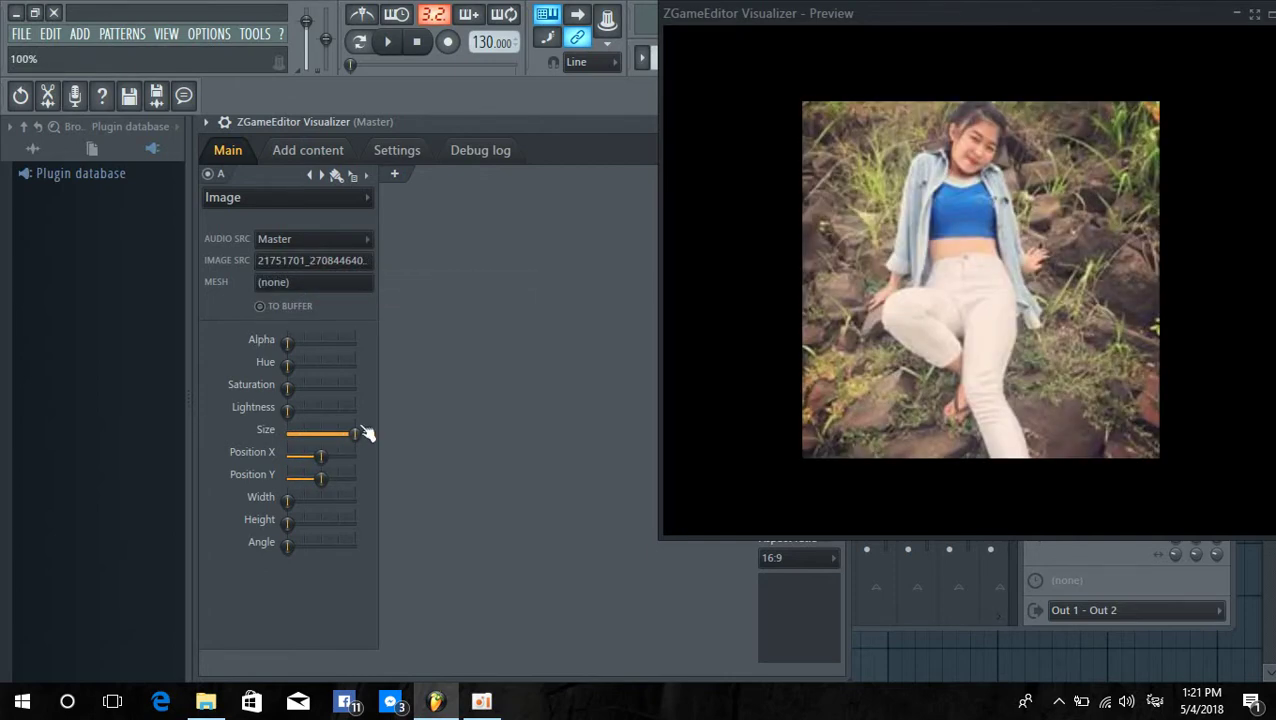
pyautogui.moveTo(290, 501); pyautogui.dragTo(300, 501)
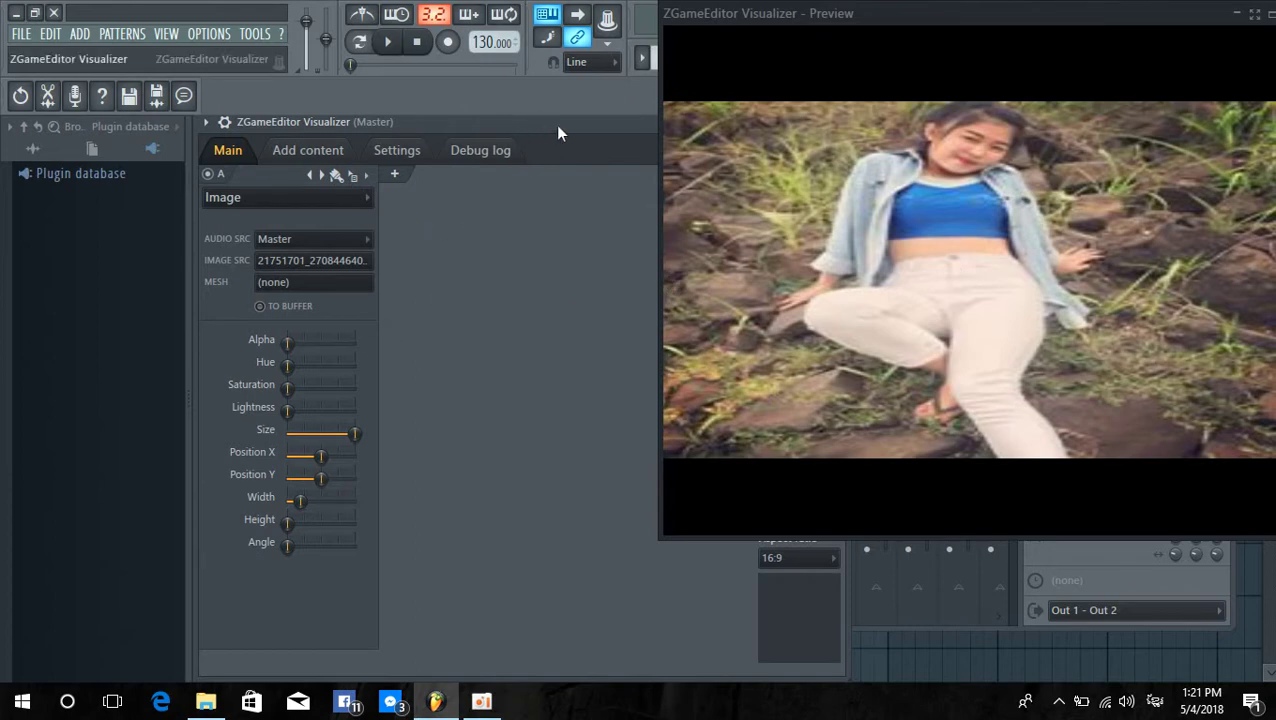
# Add layer B to the visualizer and give it the AudioShake effect.
pyautogui.moveTo(558, 133); pyautogui.dragTo(474, 121)
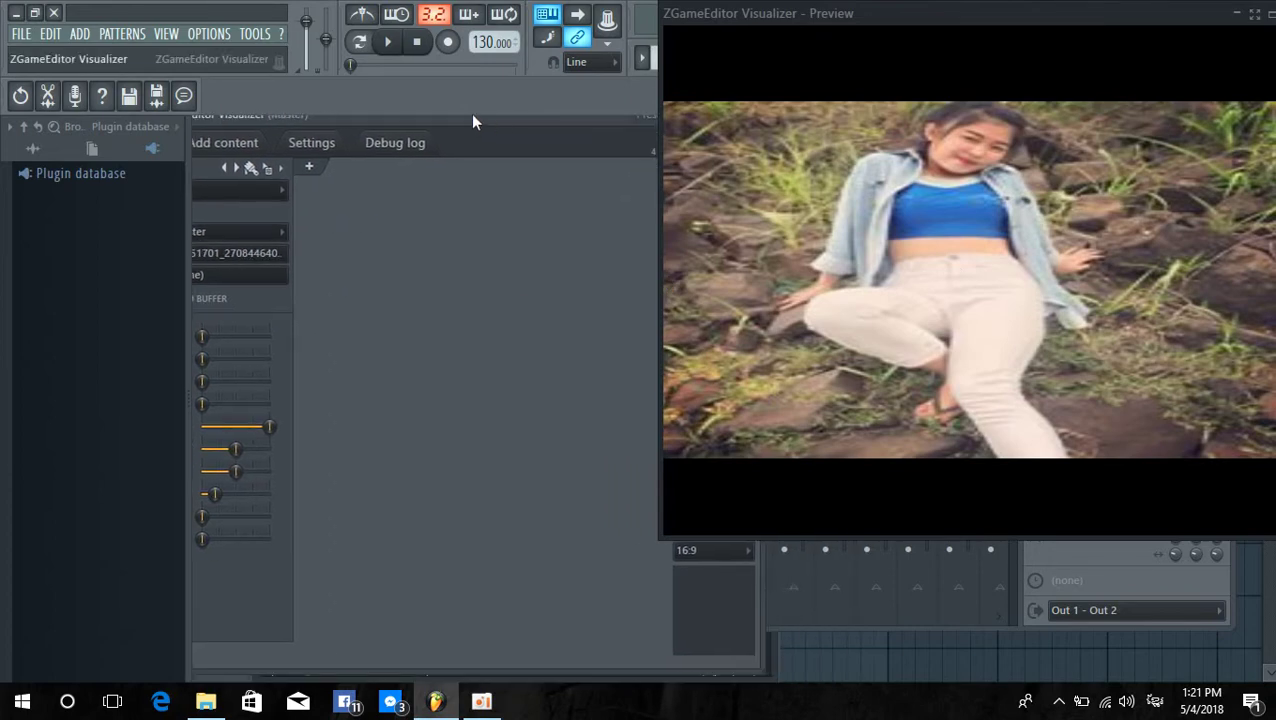
pyautogui.click(311, 168)
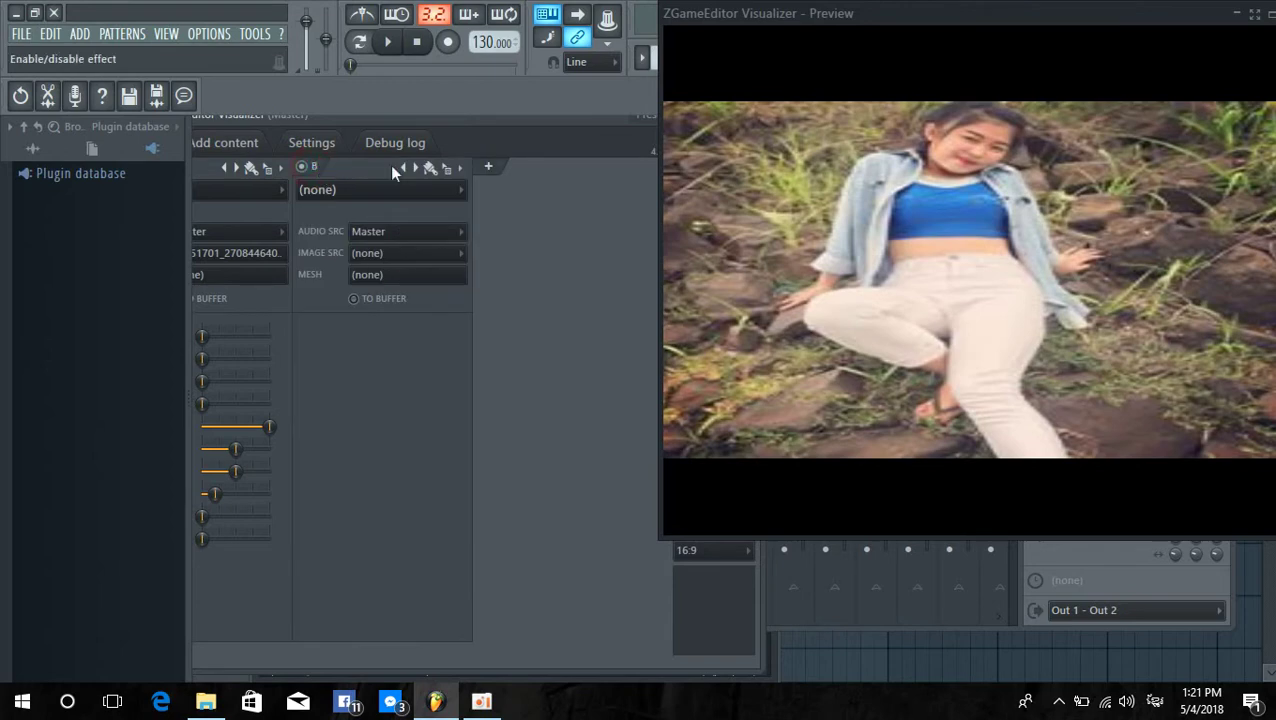
pyautogui.click(410, 192)
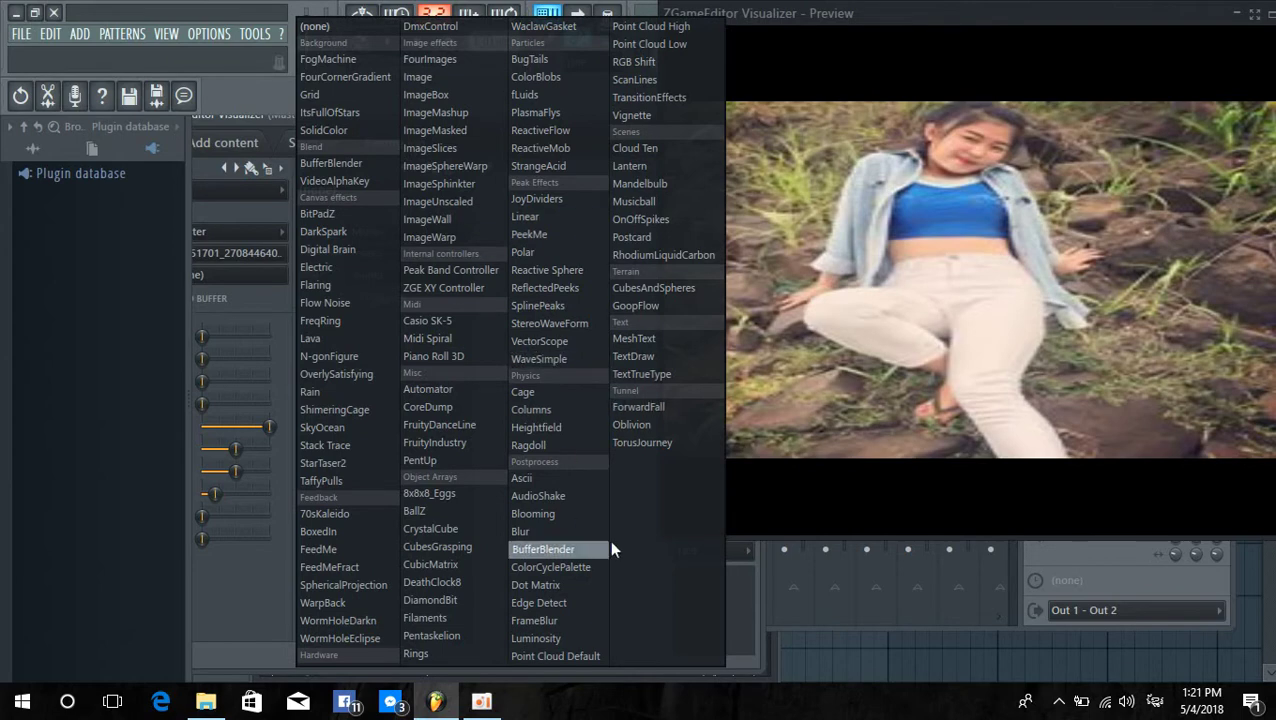
pyautogui.click(558, 495)
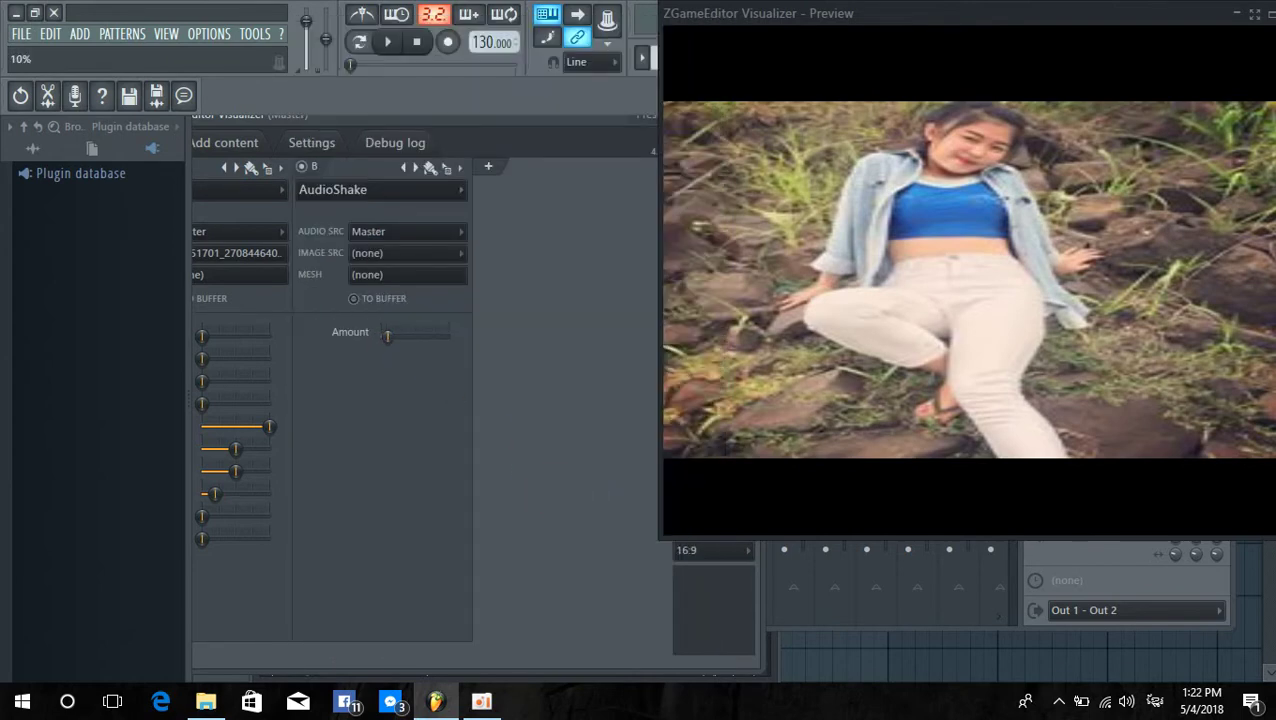
# Set the AudioShake amount on layer B to 5%, testing the shake while the song plays.
pyautogui.click(397, 49)
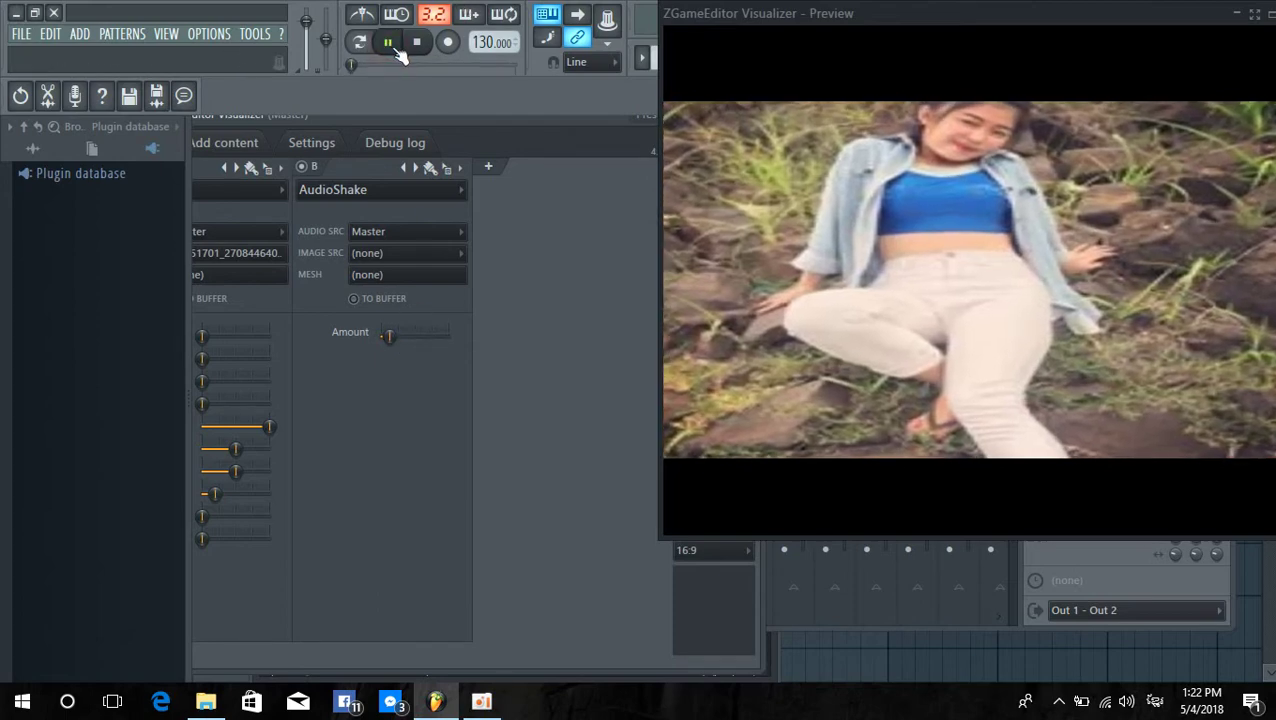
pyautogui.click(390, 44)
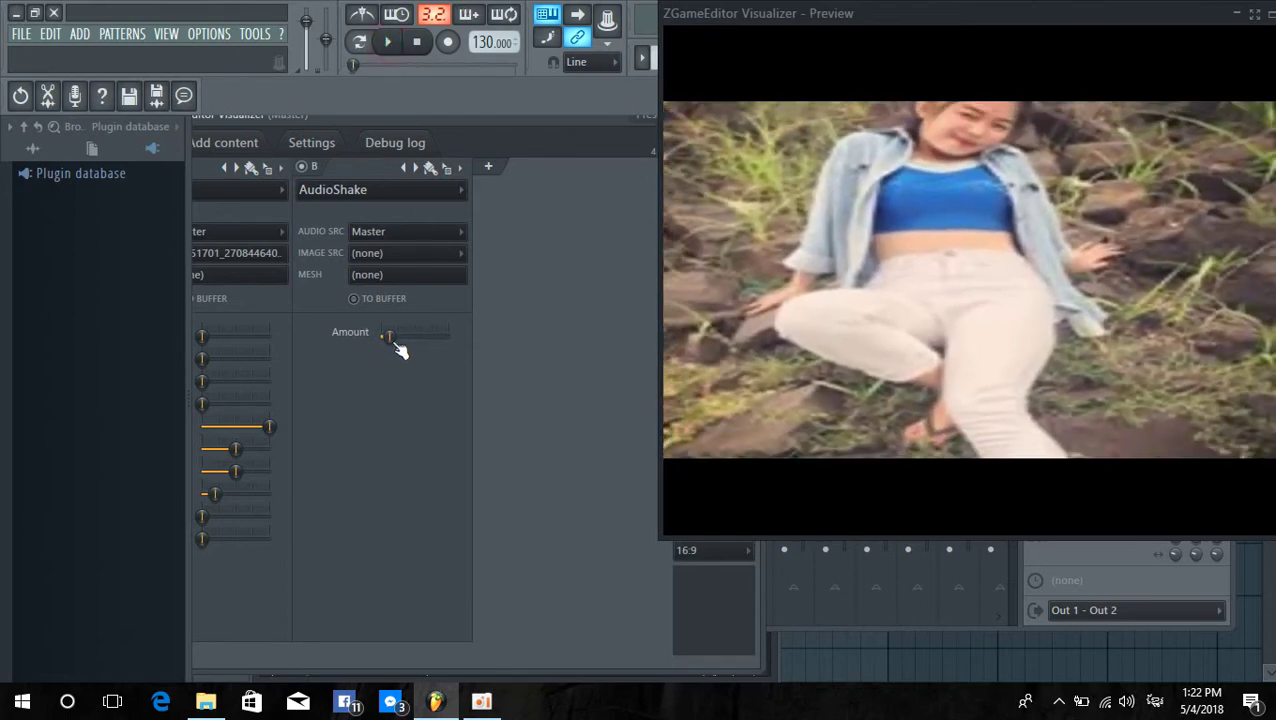
pyautogui.click(390, 44)
pyautogui.click(397, 50)
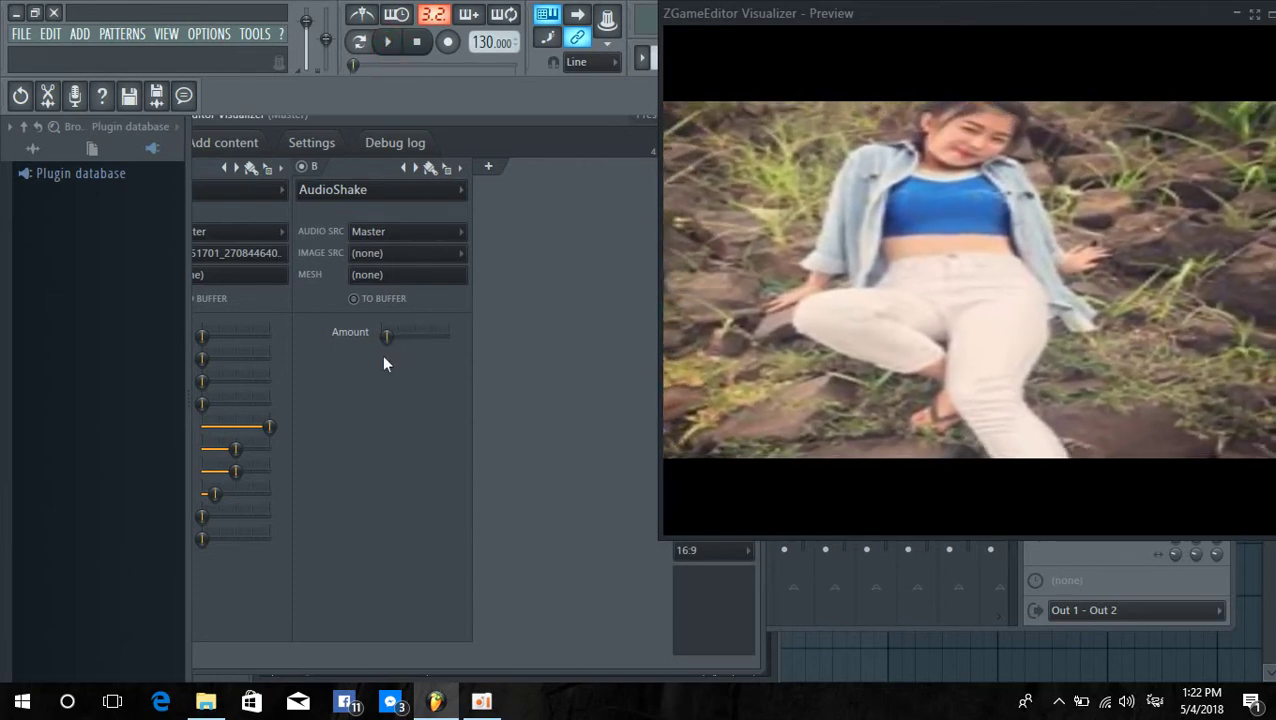
pyautogui.moveTo(387, 336); pyautogui.dragTo(385, 336)
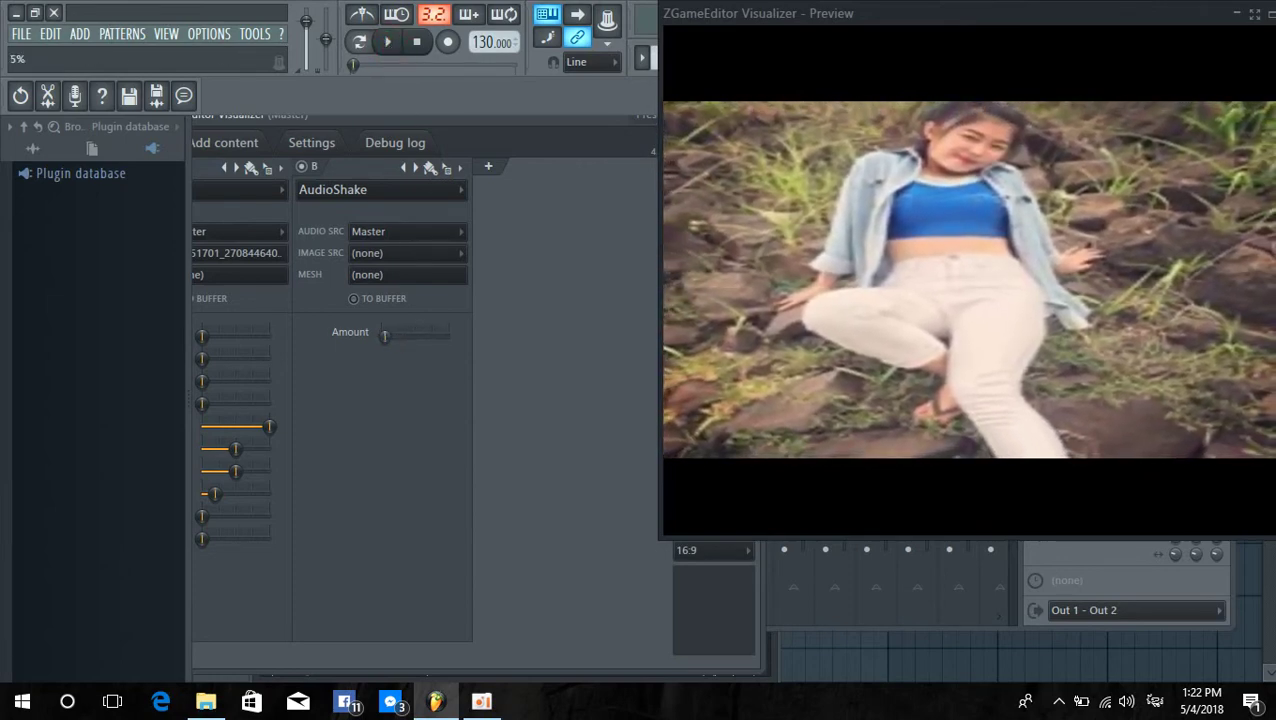
pyautogui.click(397, 50)
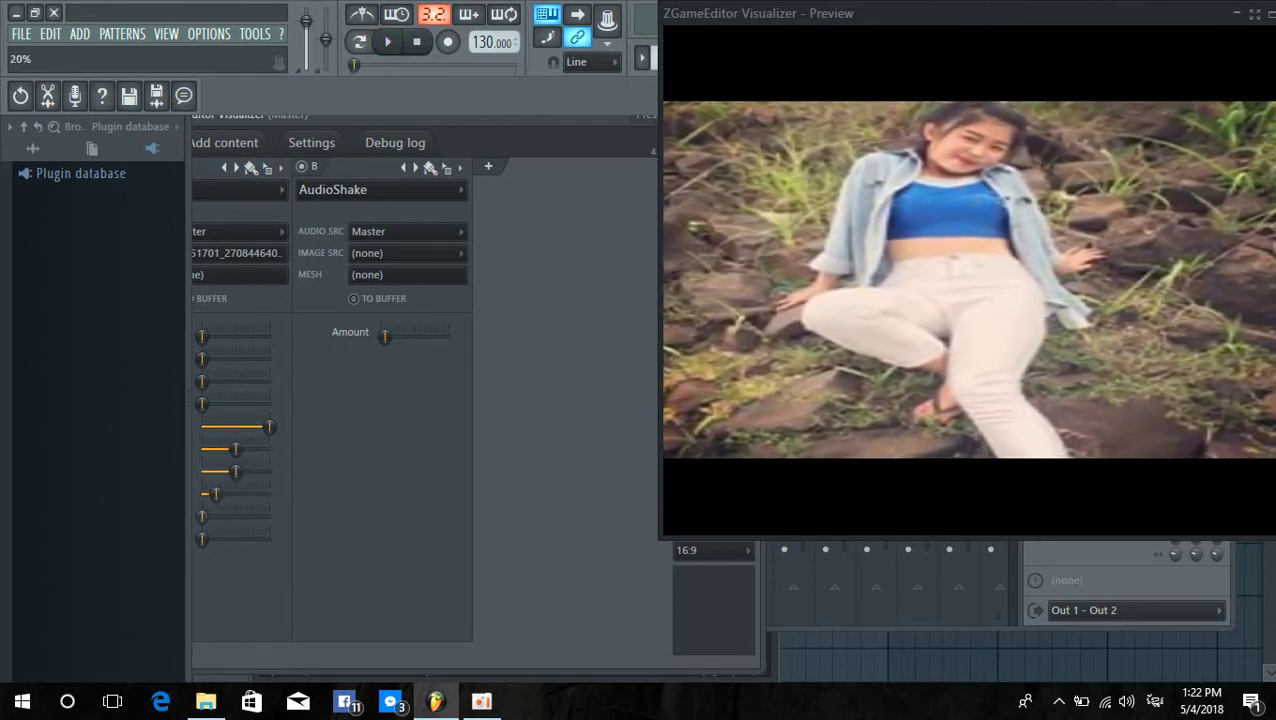
# Shift the layer A image slightly left and down within the preview and check it during playback.
pyautogui.moveTo(236, 447); pyautogui.dragTo(243, 471)
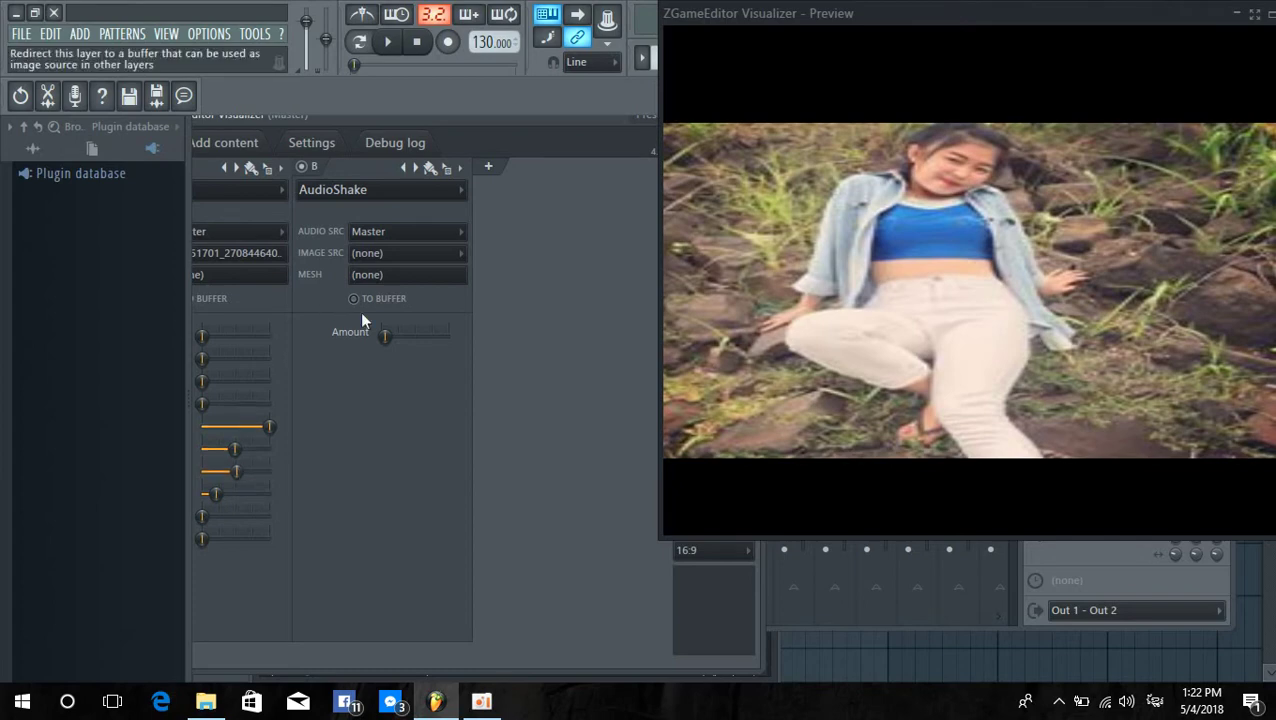
pyautogui.click(389, 43)
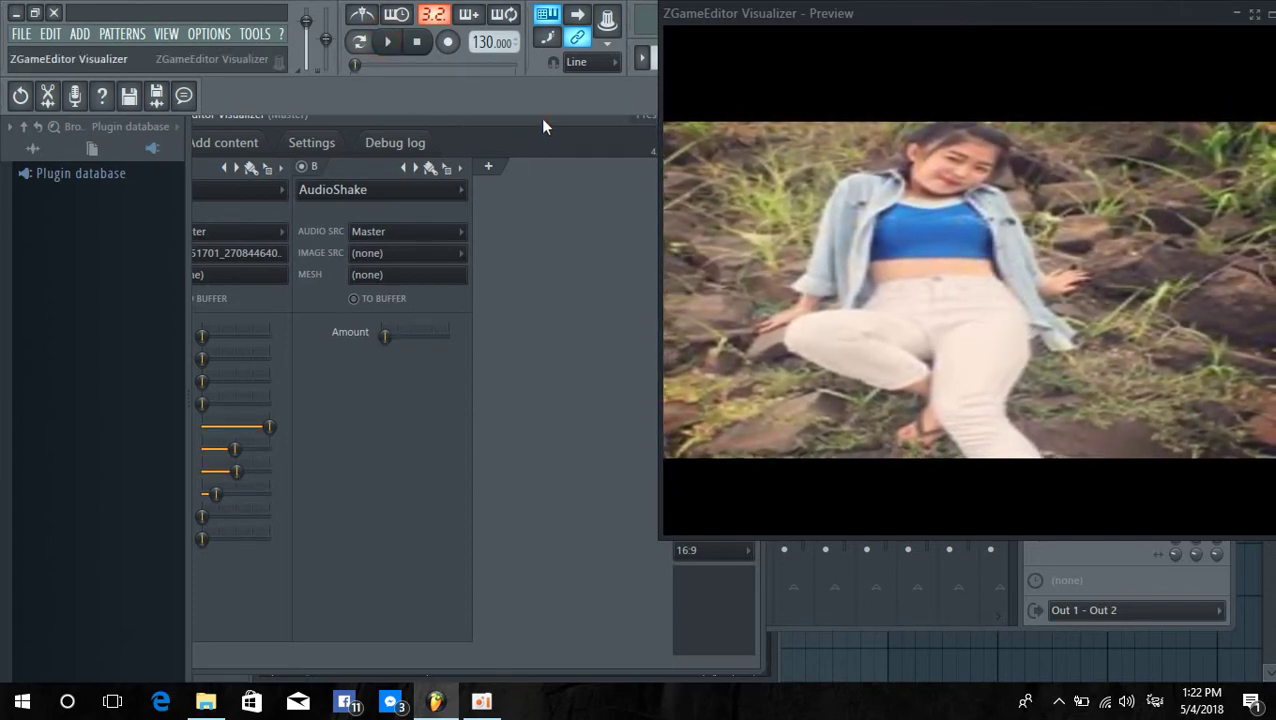
# Add layer C to the visualizer and give it the FogMachine effect.
pyautogui.moveTo(544, 120); pyautogui.dragTo(386, 121)
pyautogui.click(349, 169)
pyautogui.moveTo(572, 215); pyautogui.dragTo(858, 215)
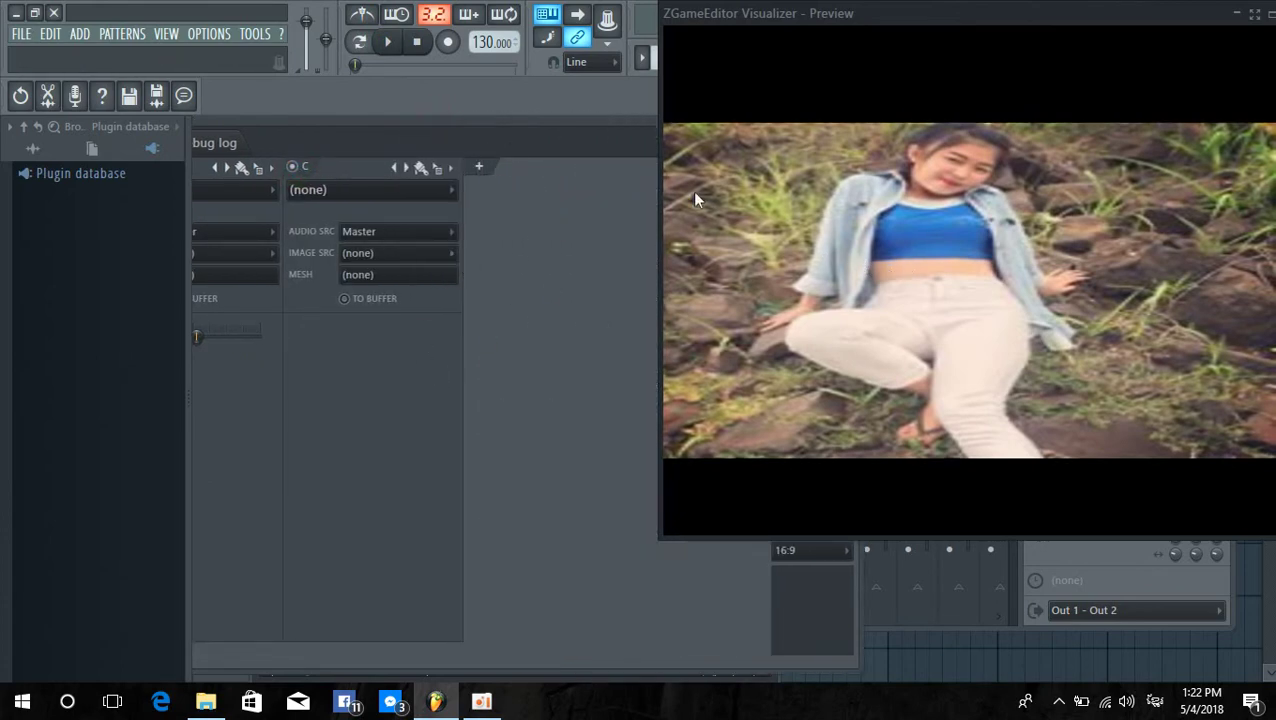
pyautogui.click(398, 196)
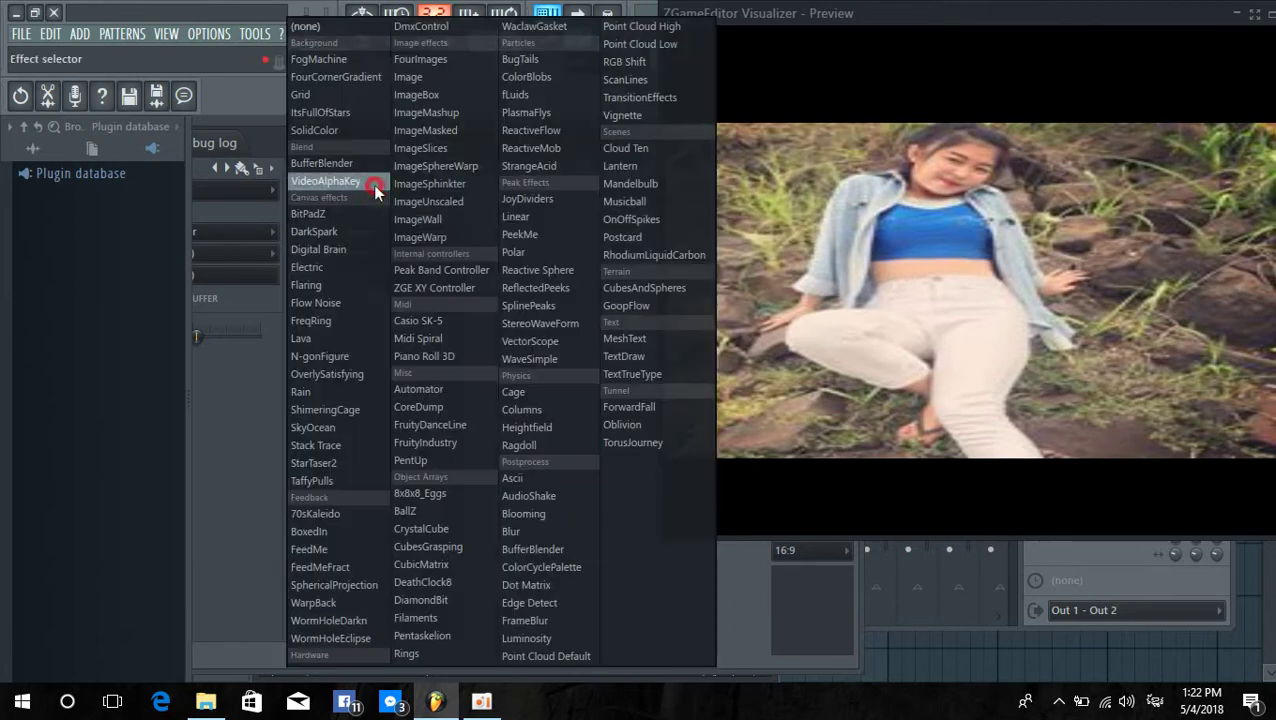
pyautogui.click(323, 62)
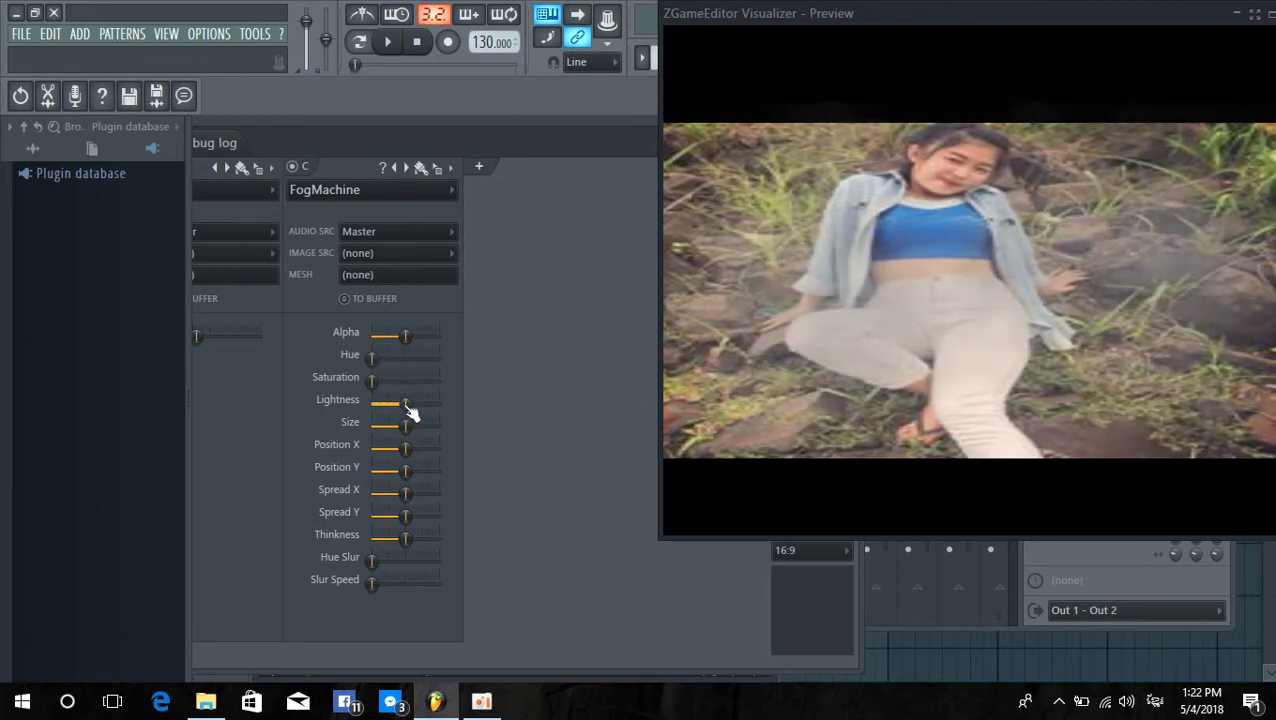
# Set the fog's Lightness, Hue Slur and Slur Speed to maximum, and raise its Hue slightly and its Saturation strongly.
pyautogui.moveTo(413, 410); pyautogui.dragTo(435, 402)
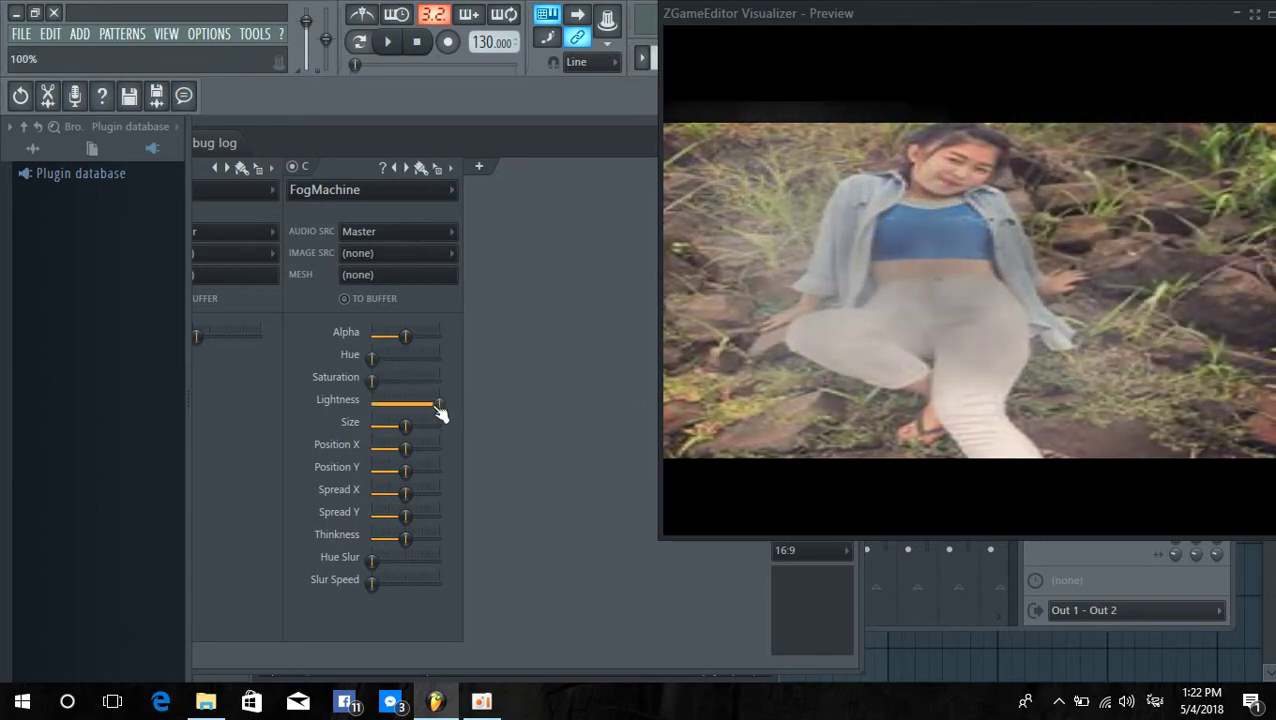
pyautogui.moveTo(375, 562); pyautogui.dragTo(439, 562)
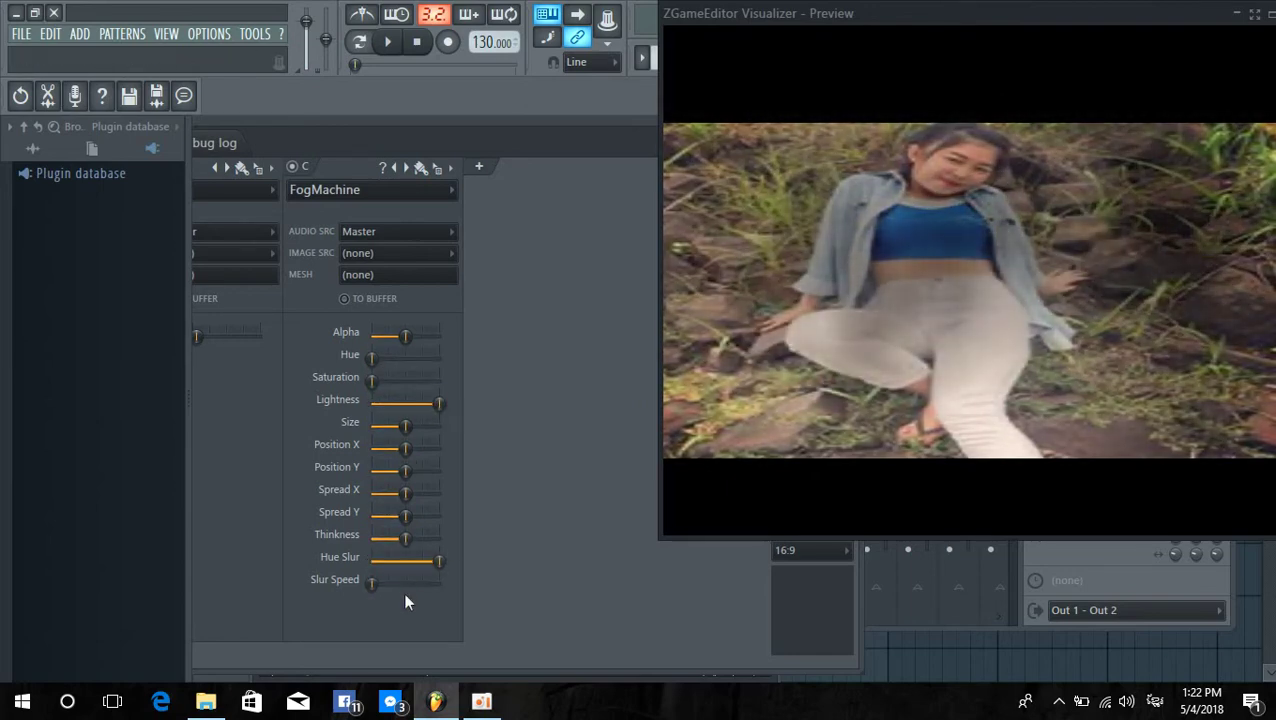
pyautogui.moveTo(372, 583); pyautogui.dragTo(439, 583)
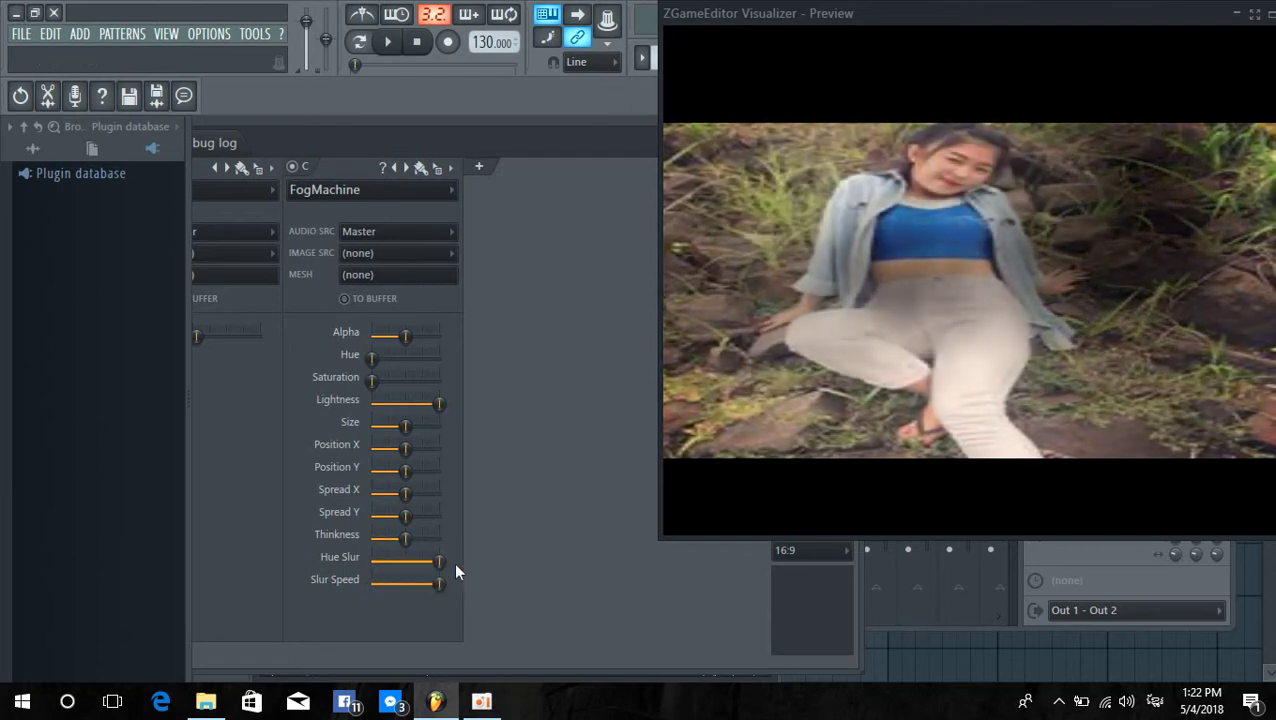
pyautogui.moveTo(372, 358); pyautogui.dragTo(428, 381)
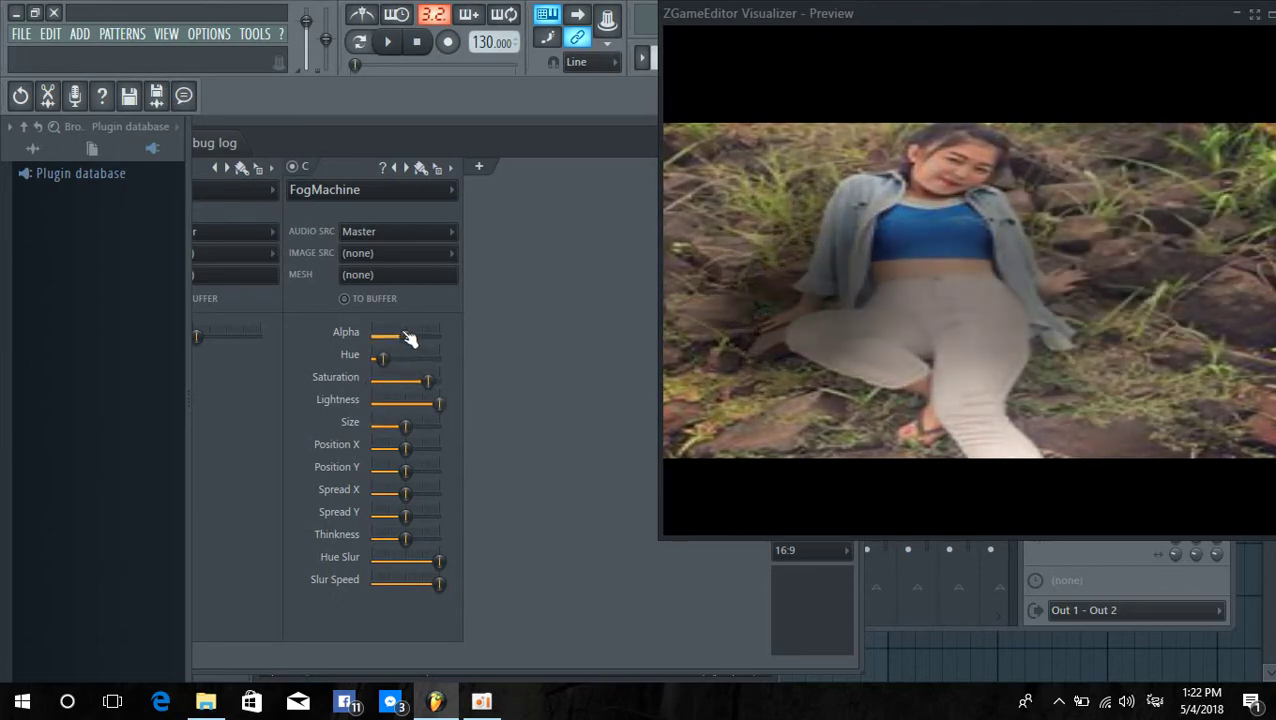
# Set the fog's Alpha to minimum and its Lightness to 0%, and reduce its Size slightly.
pyautogui.moveTo(405, 335); pyautogui.dragTo(345, 330)
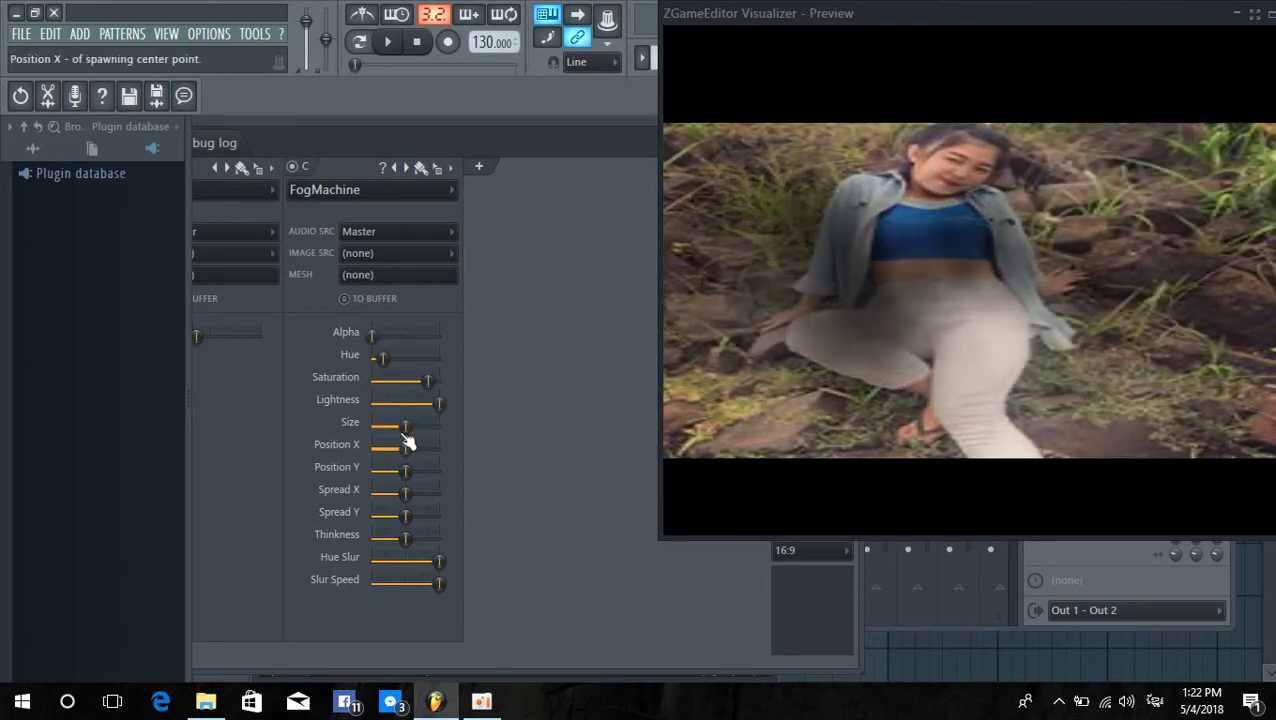
pyautogui.moveTo(405, 425); pyautogui.dragTo(371, 425)
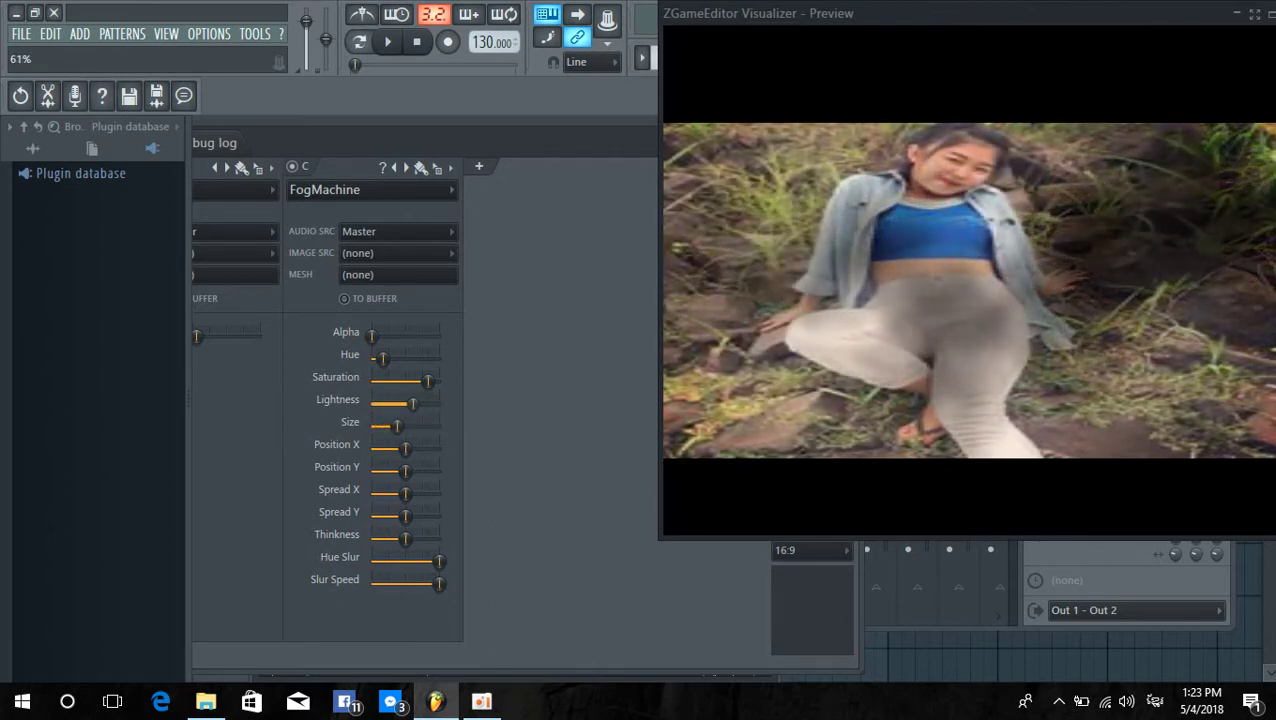
pyautogui.moveTo(413, 404); pyautogui.dragTo(372, 404)
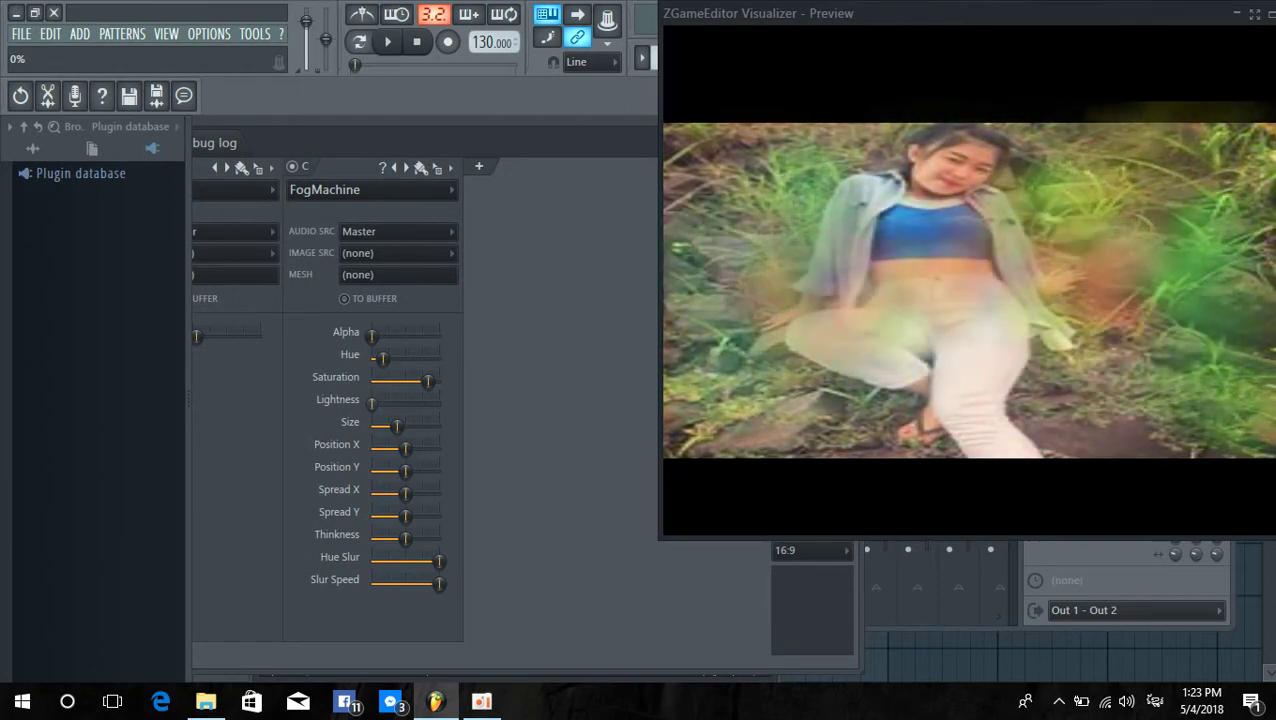
pyautogui.moveTo(372, 404)
pyautogui.mouseDown()
pyautogui.moveTo(430, 404)
pyautogui.moveTo(372, 404)
pyautogui.mouseUp()
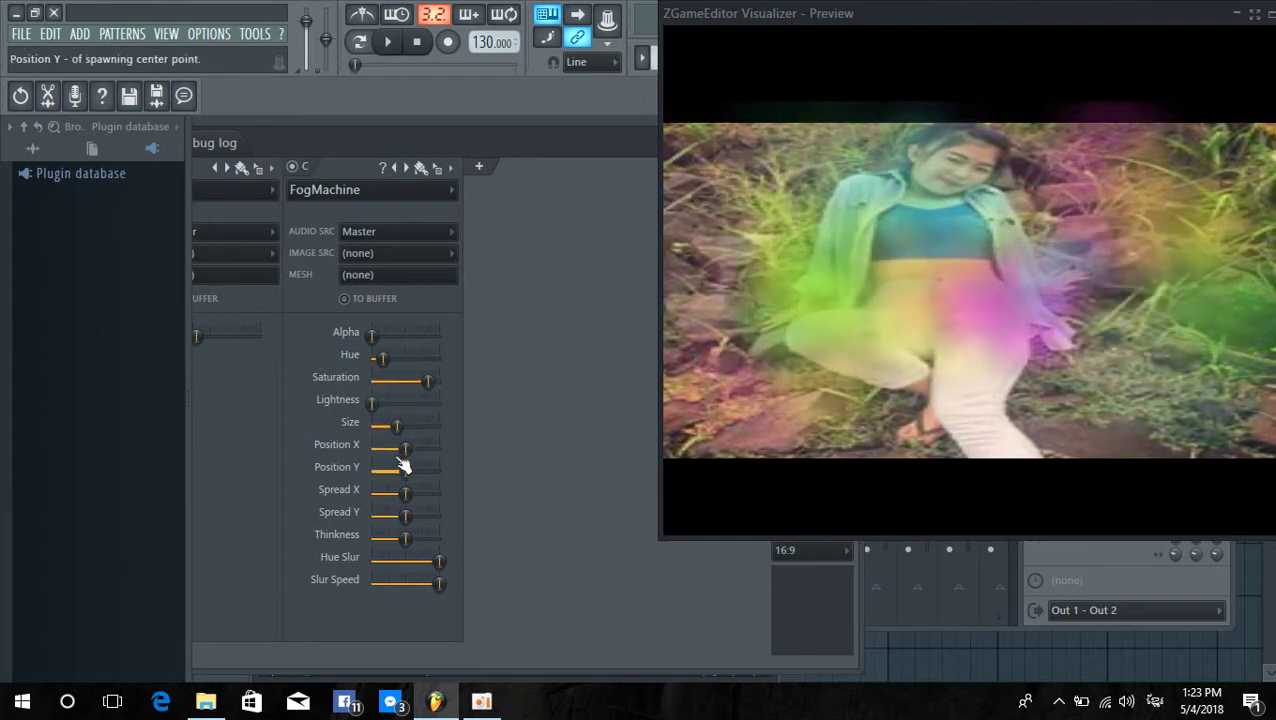
# Nudge the fog's Position X slightly lower, and set Spread X to maximum and Spread Y to minimum.
pyautogui.moveTo(406, 448)
pyautogui.mouseDown()
pyautogui.moveTo(378, 448)
pyautogui.moveTo(438, 448)
pyautogui.moveTo(404, 448)
pyautogui.mouseUp()
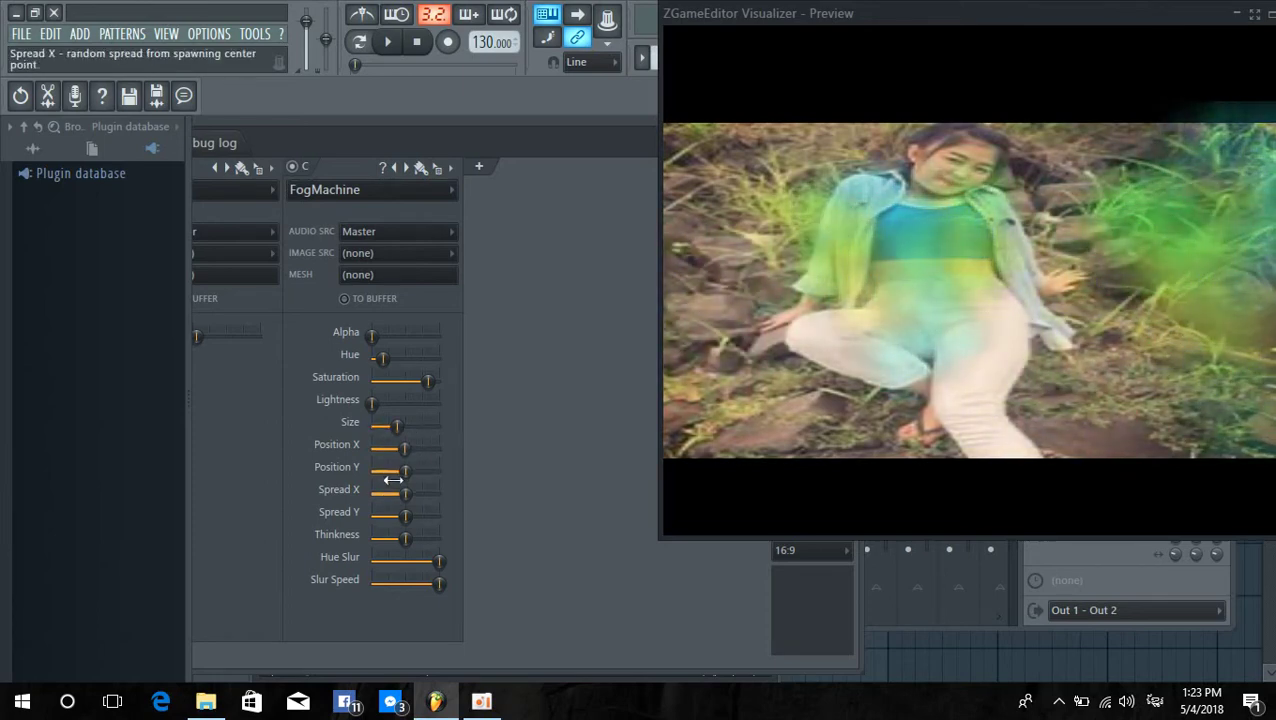
pyautogui.moveTo(405, 493); pyautogui.dragTo(377, 493)
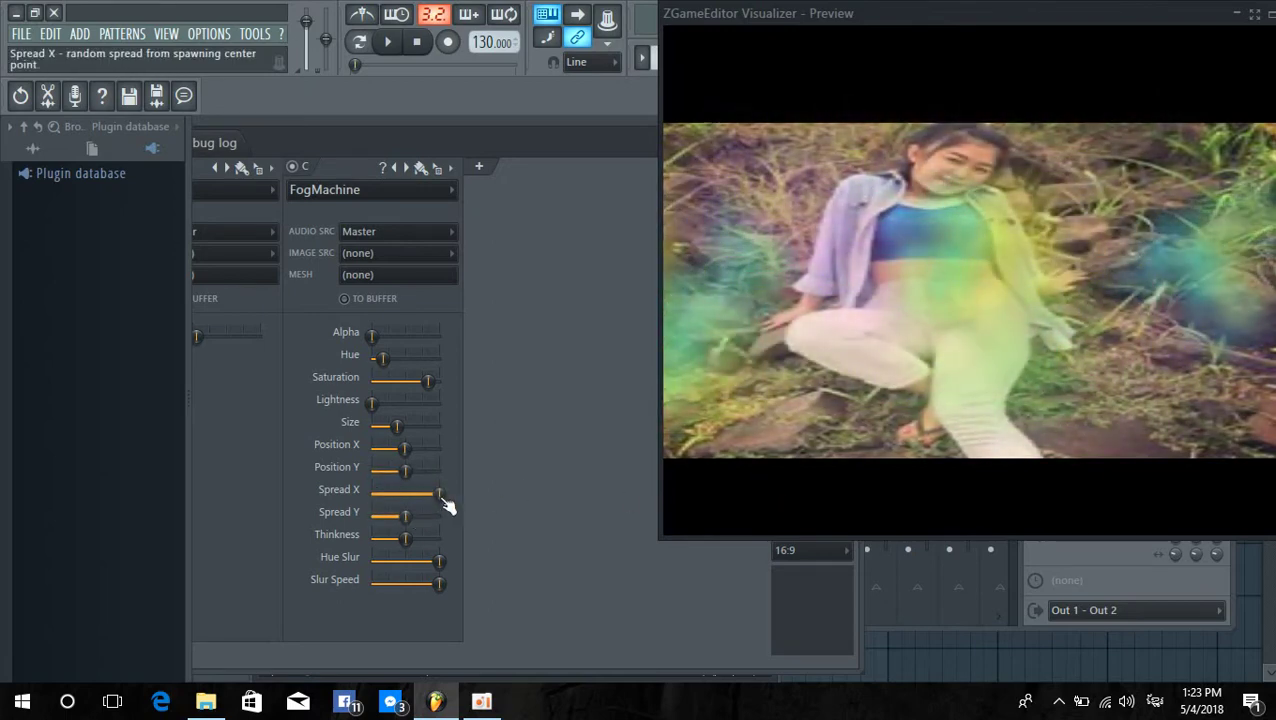
pyautogui.moveTo(440, 493); pyautogui.dragTo(372, 493)
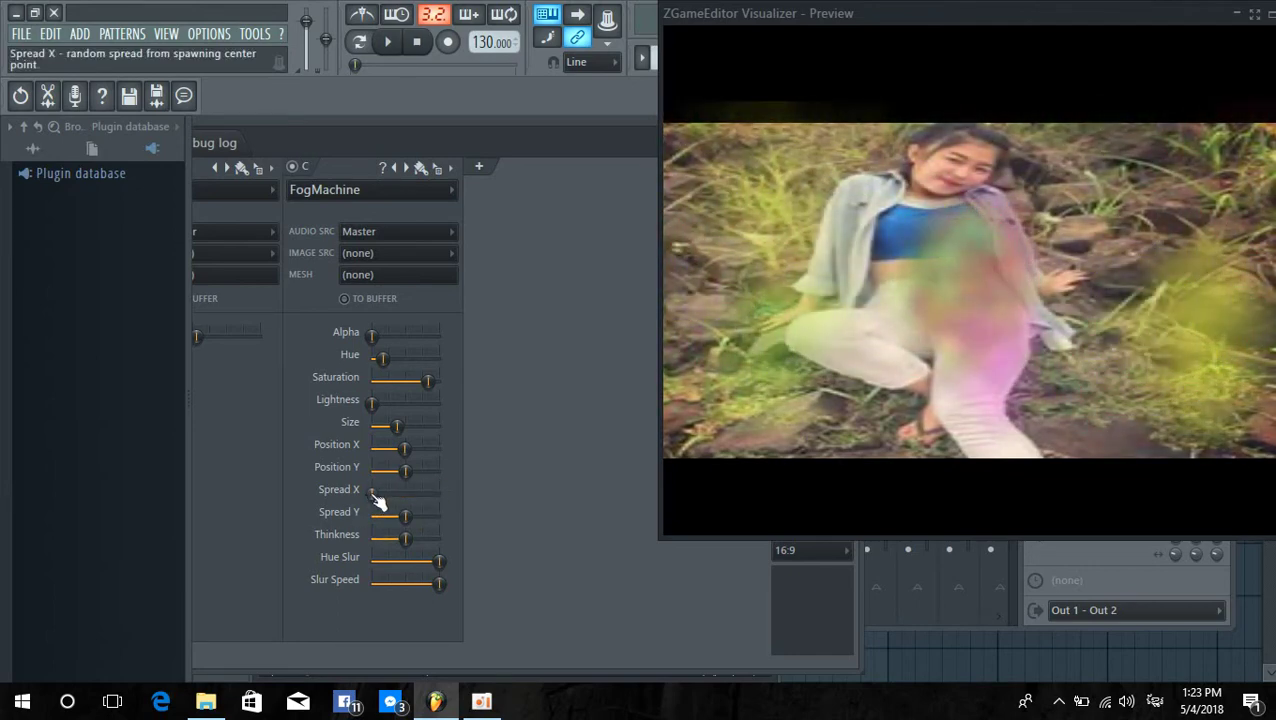
pyautogui.moveTo(372, 493)
pyautogui.mouseDown()
pyautogui.moveTo(439, 493)
pyautogui.moveTo(372, 516)
pyautogui.mouseUp()
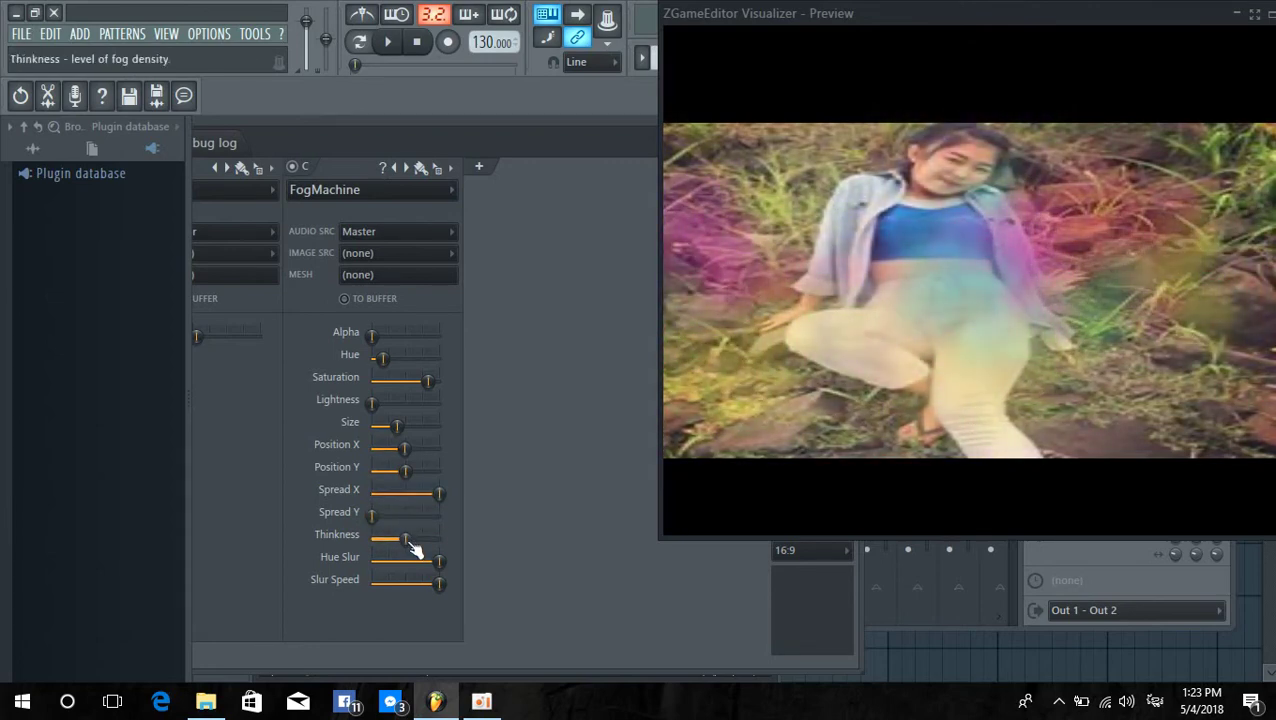
# Set the fog's Thinkness to 100% and its Position Y to minimum.
pyautogui.moveTo(410, 543); pyautogui.dragTo(372, 543)
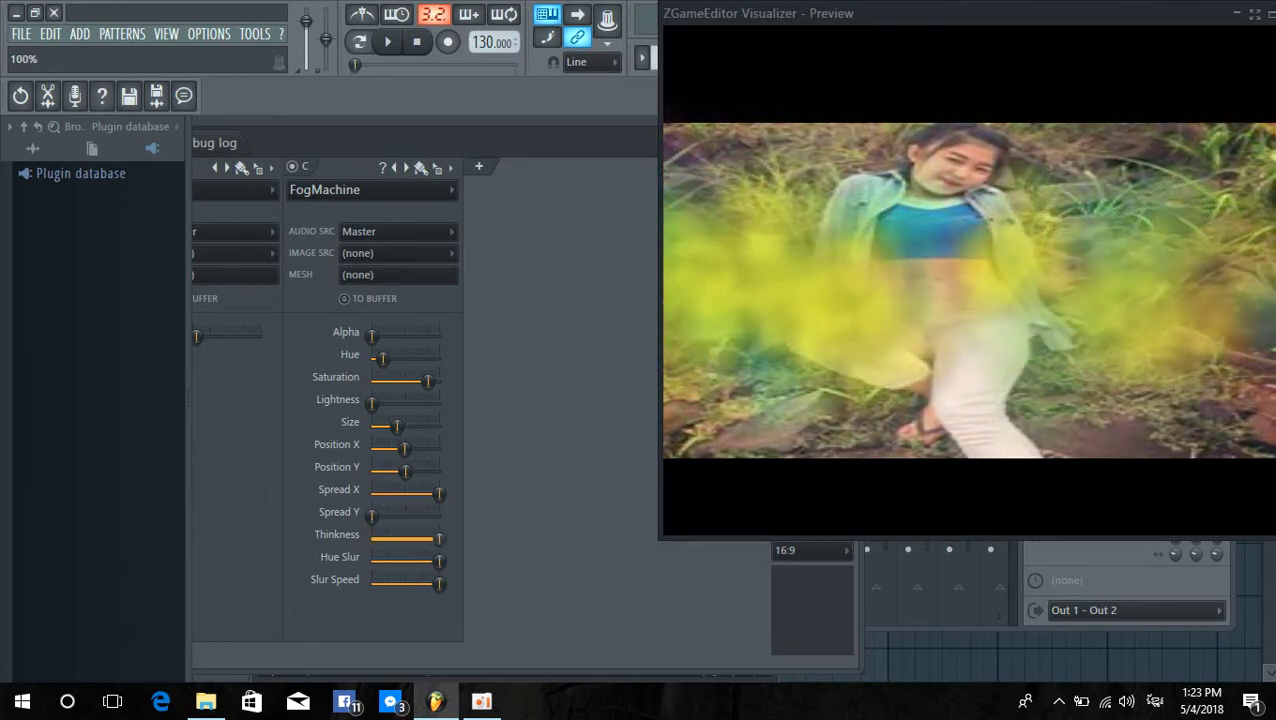
pyautogui.moveTo(439, 539)
pyautogui.mouseDown()
pyautogui.moveTo(379, 539)
pyautogui.moveTo(439, 539)
pyautogui.mouseUp()
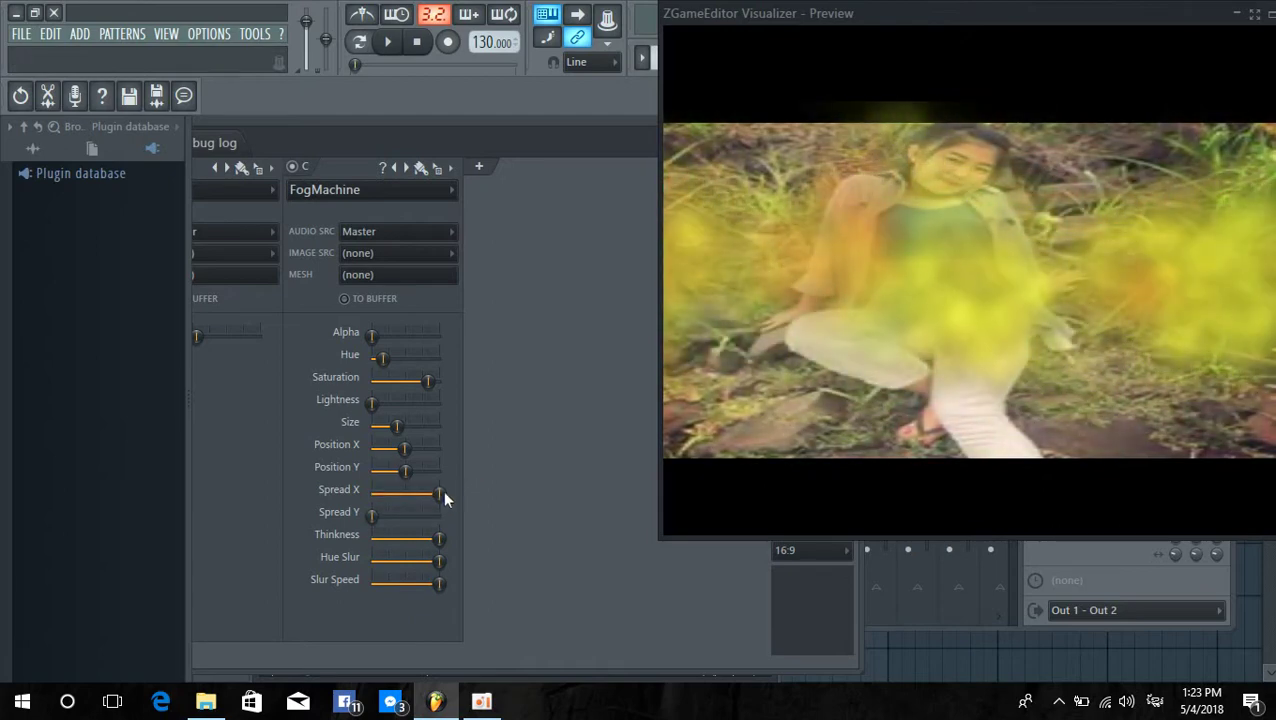
pyautogui.moveTo(405, 470); pyautogui.dragTo(371, 470)
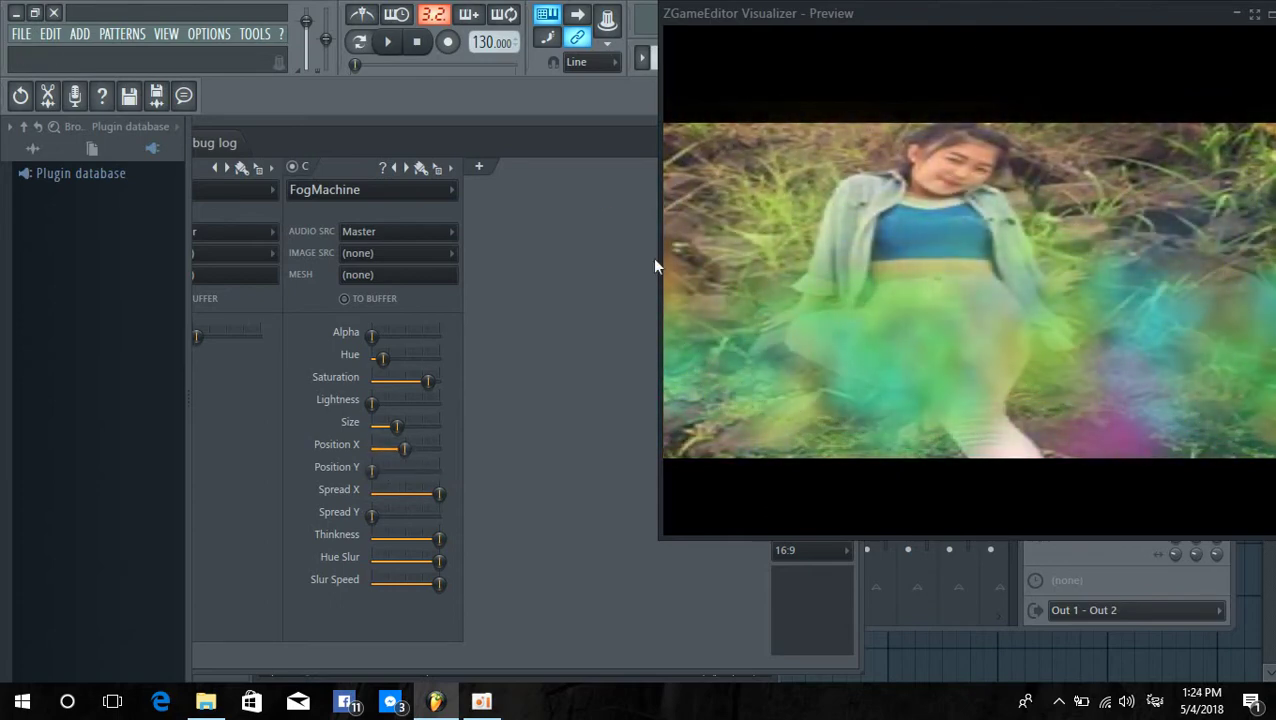
# Add layer D to the visualizer and give it the Image effect.
pyautogui.moveTo(574, 119); pyautogui.dragTo(448, 116)
pyautogui.click(353, 170)
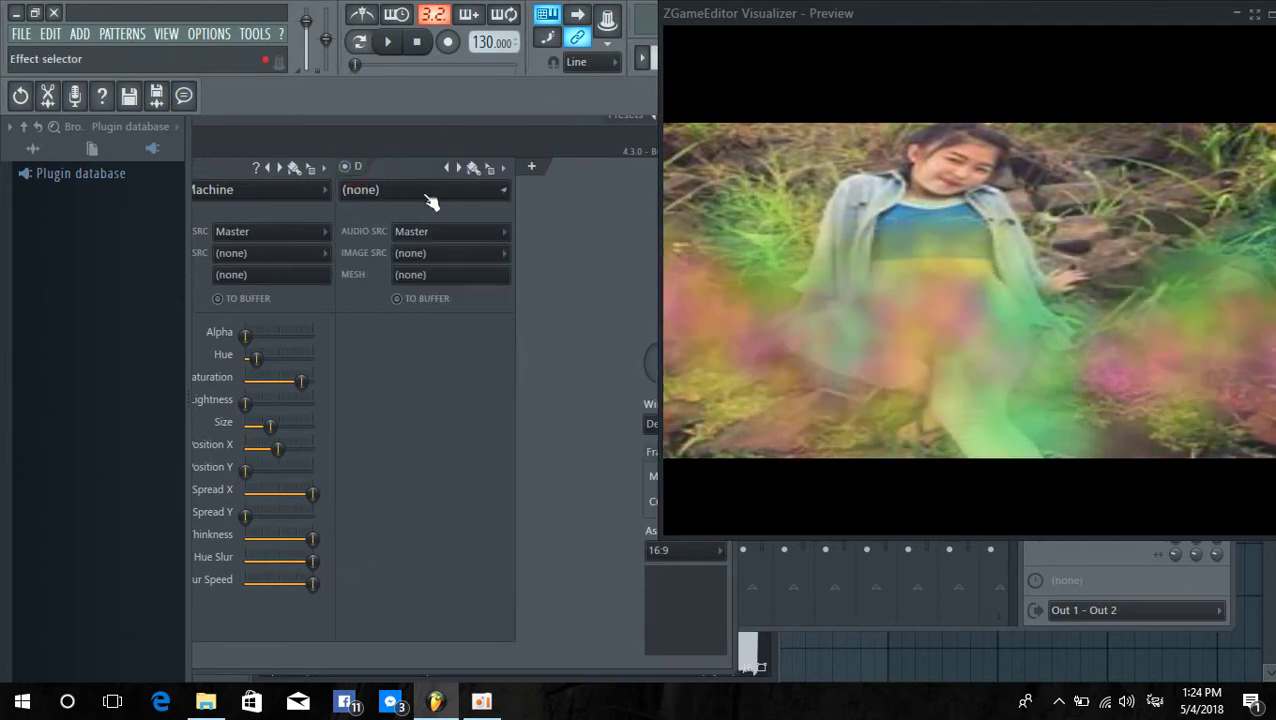
pyautogui.click(413, 191)
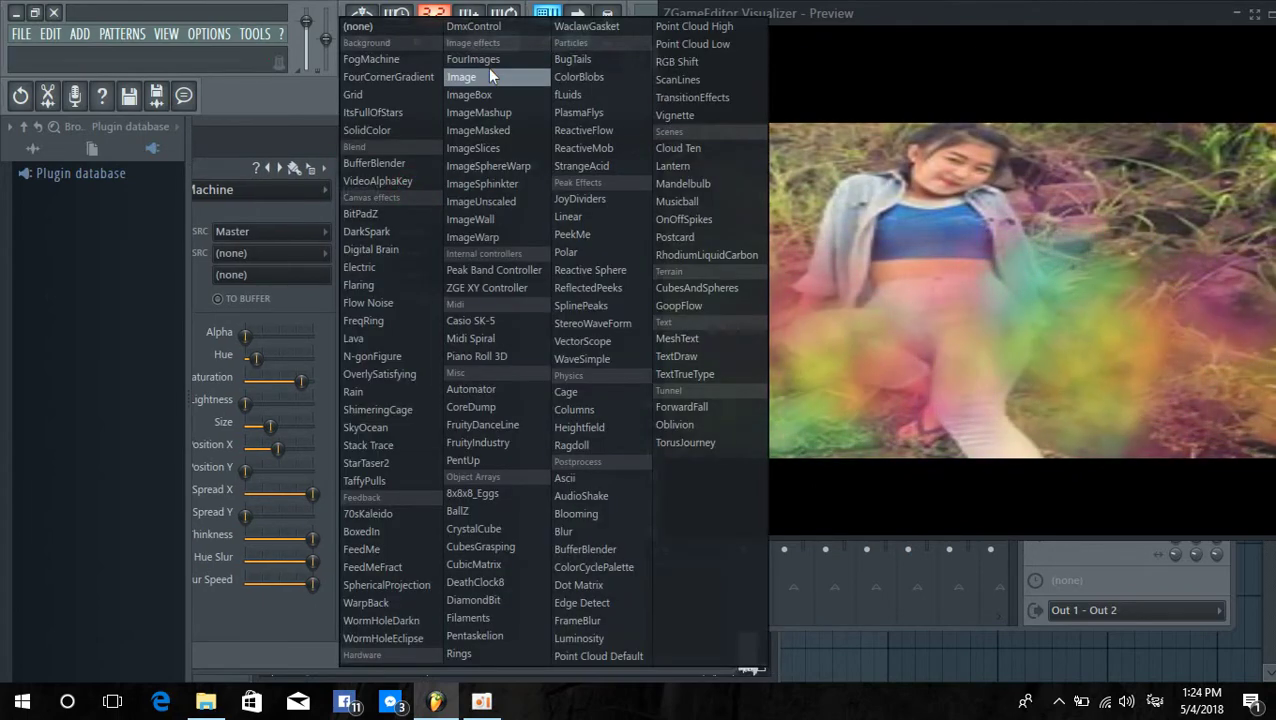
pyautogui.click(487, 76)
# Use the round PNG logo starting with 30784643 on layer D, enlarged and placed at the picture's upper left with Position Y at 40%.
pyautogui.click(470, 262)
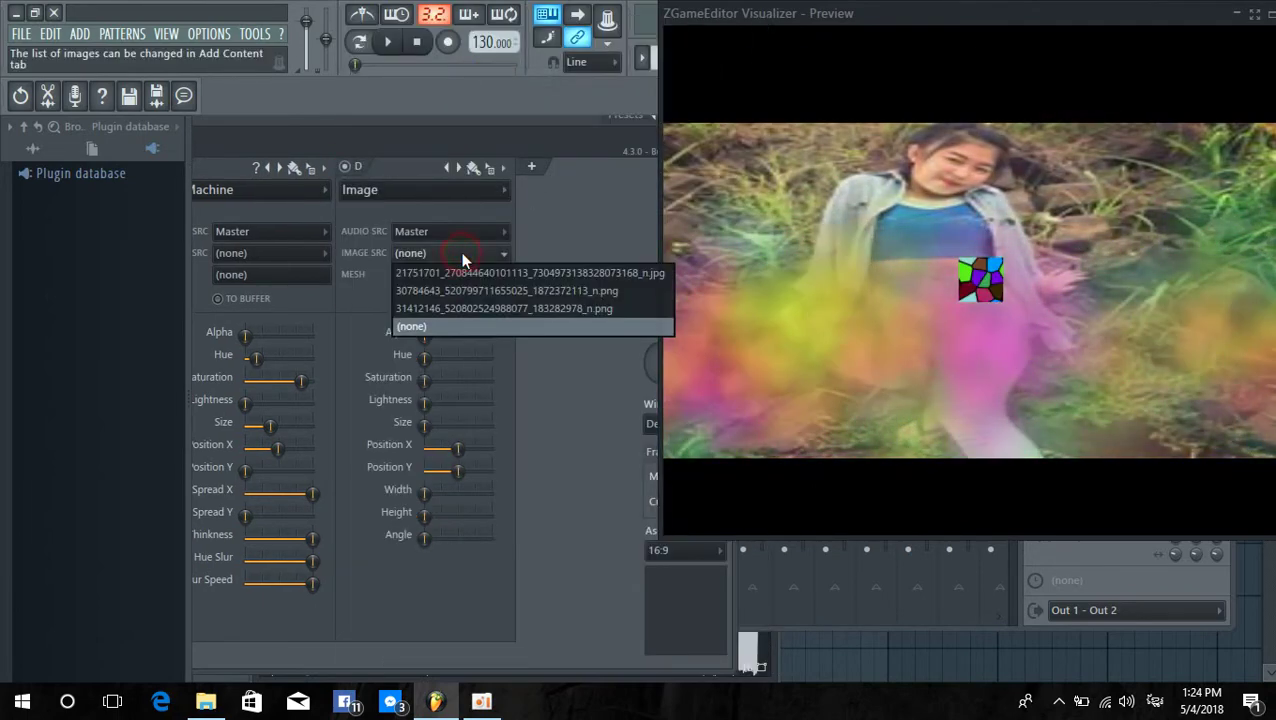
pyautogui.click(479, 288)
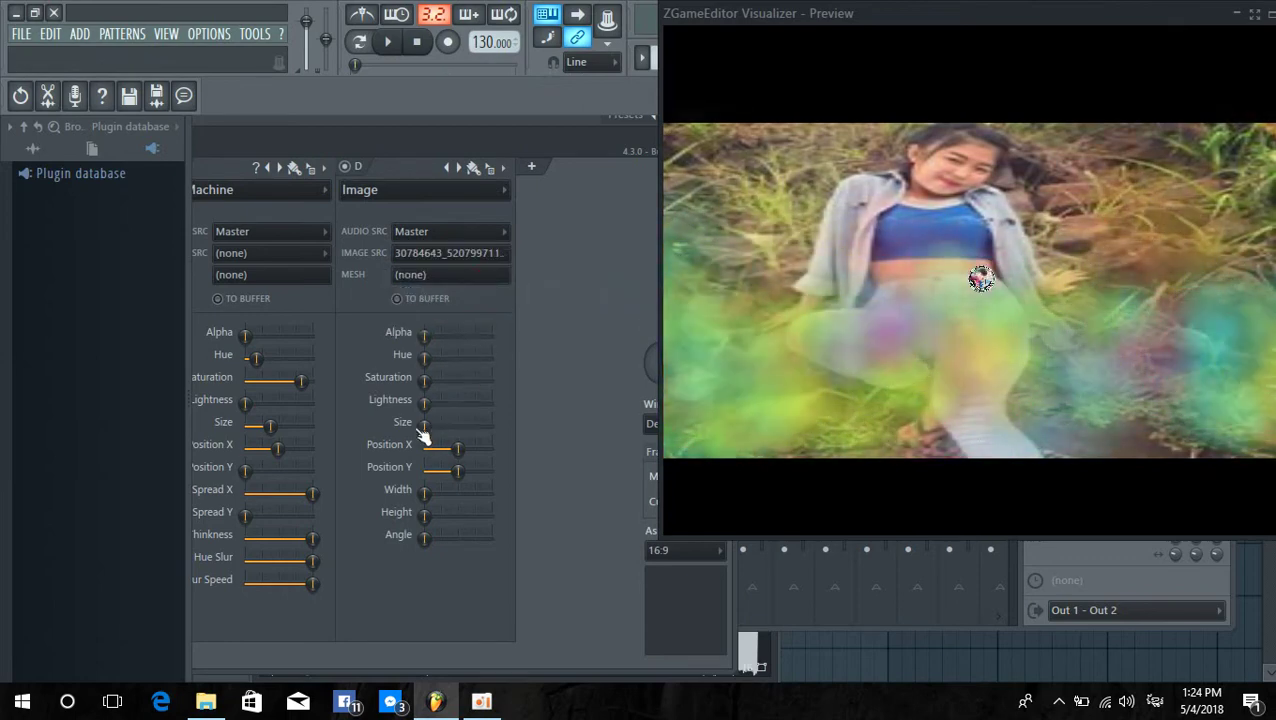
pyautogui.moveTo(424, 424); pyautogui.dragTo(452, 471)
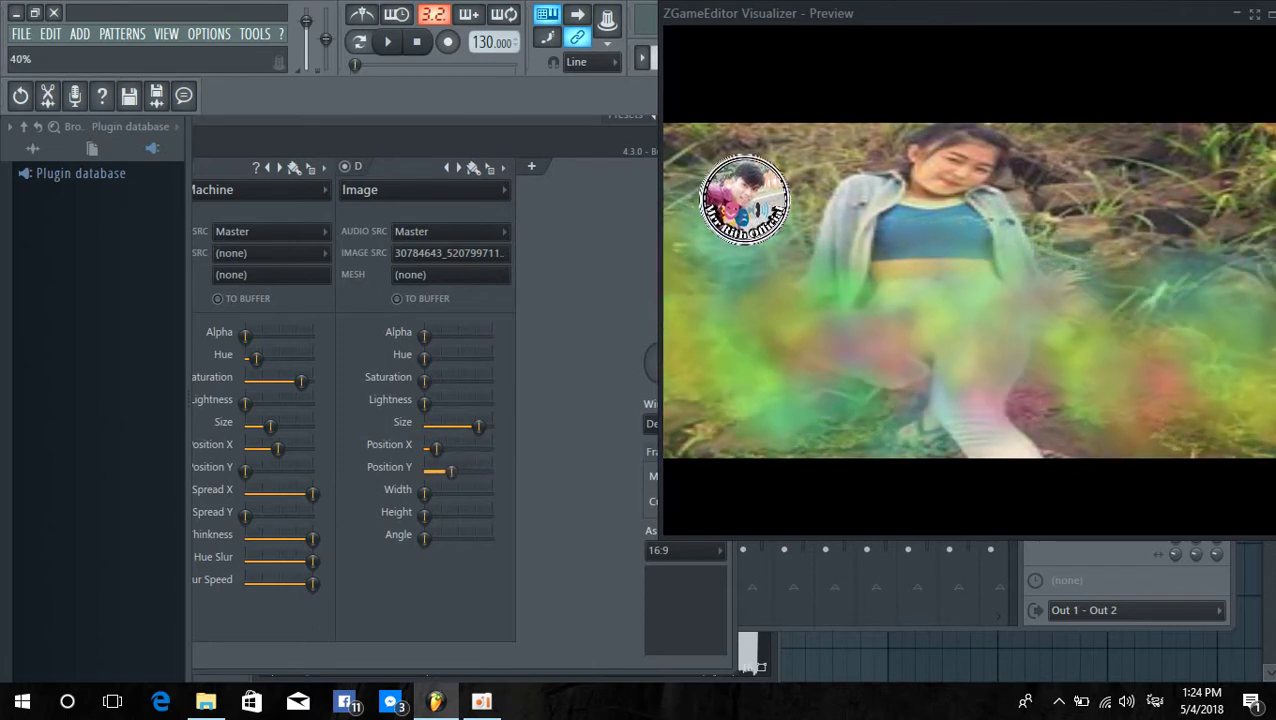
# Add layer E to the visualizer, give it the Image effect, and widen the plugin window to show the layer fully.
pyautogui.click(531, 166)
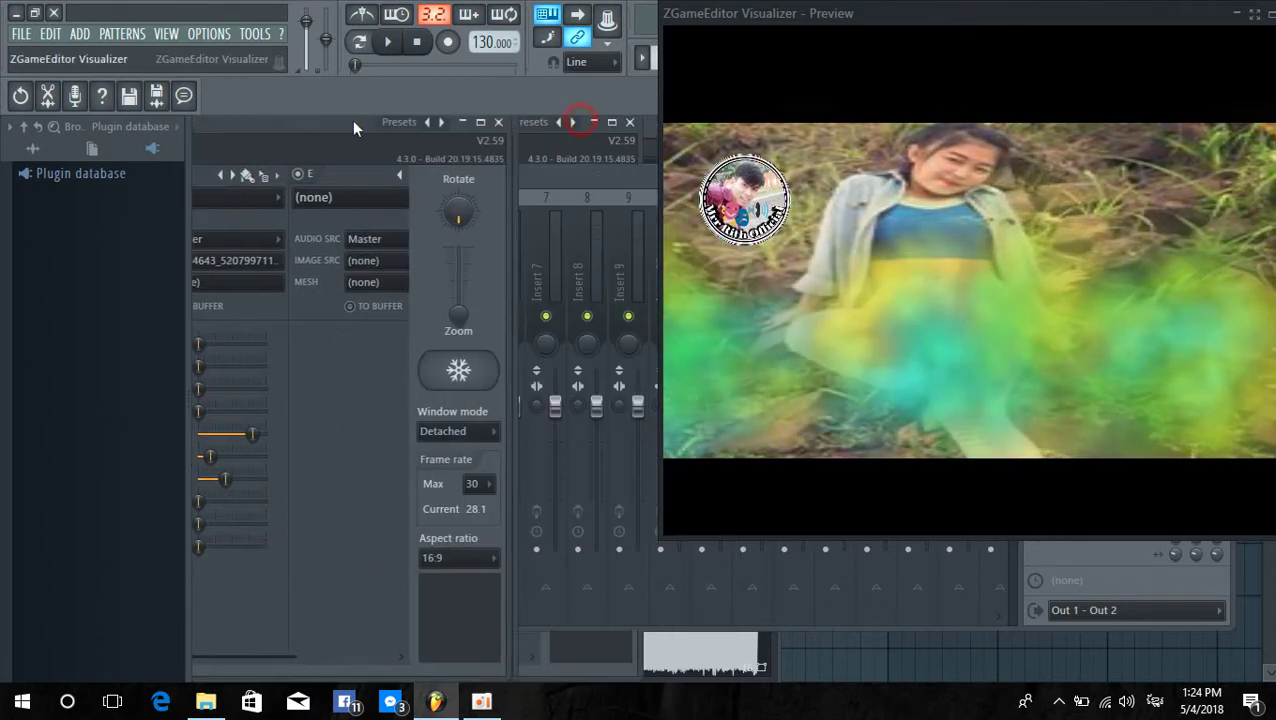
pyautogui.click(360, 196)
pyautogui.click(451, 77)
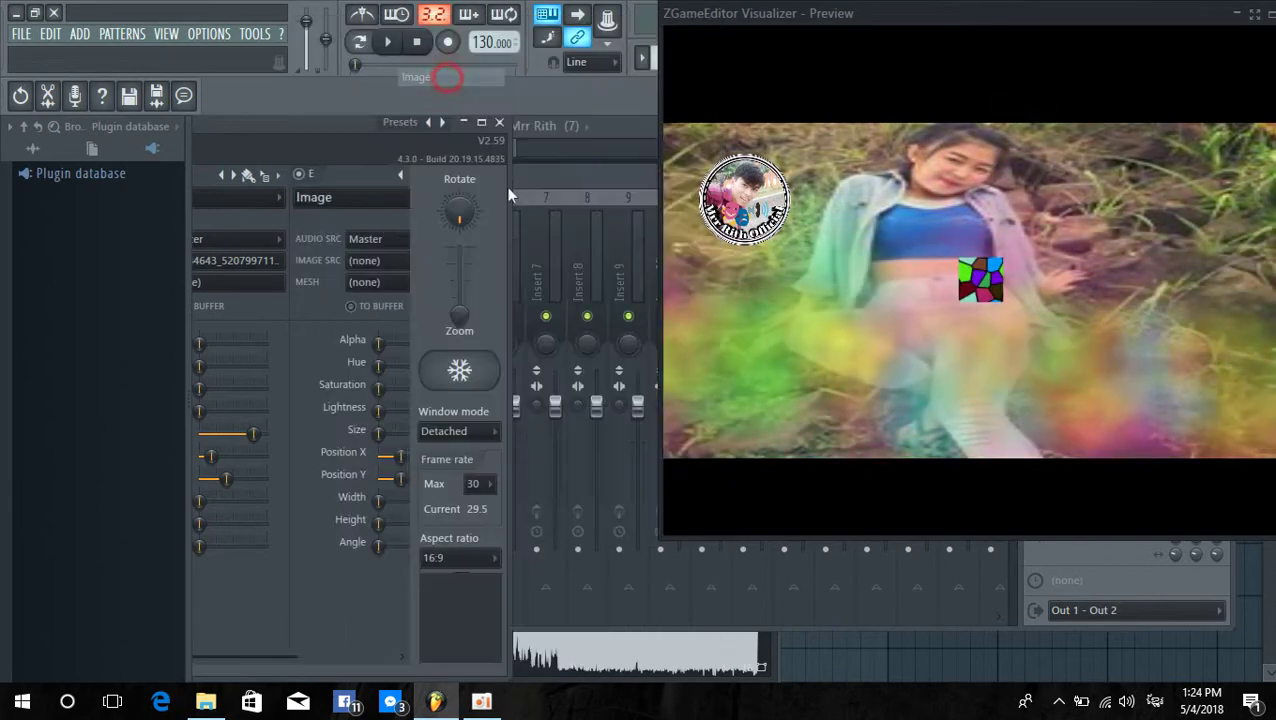
pyautogui.moveTo(511, 235); pyautogui.dragTo(788, 238)
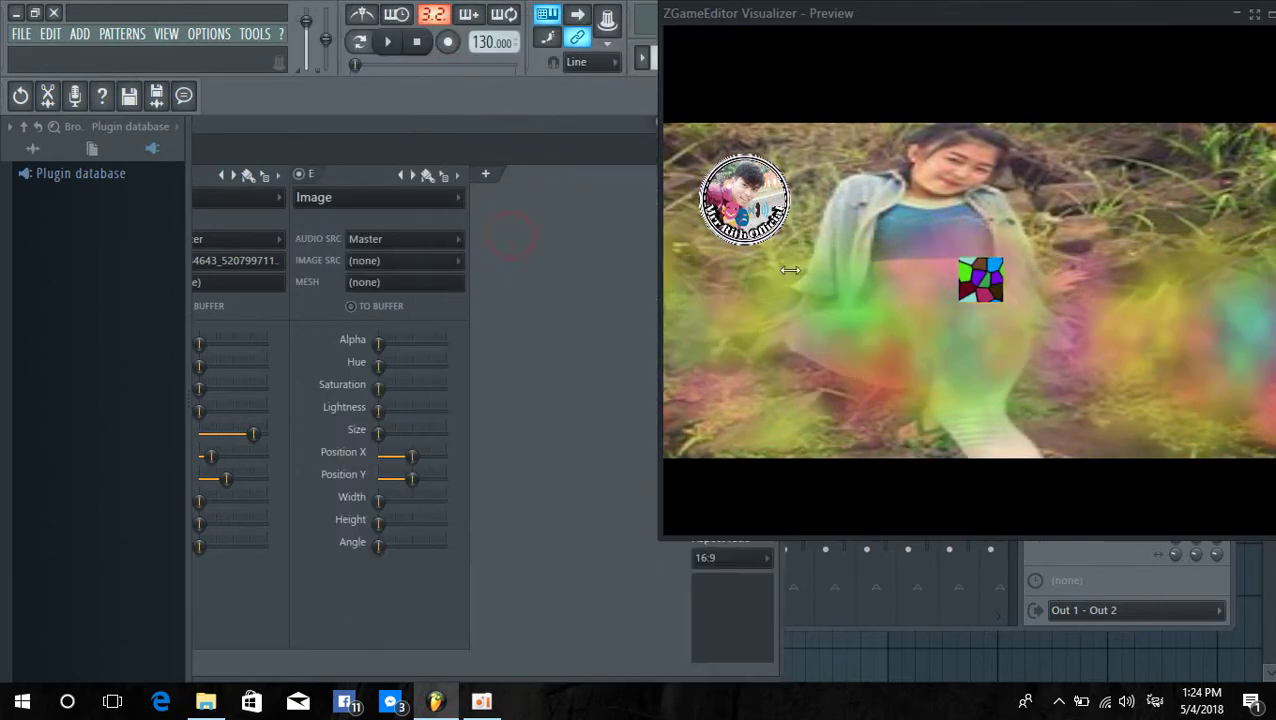
# Use the banner PNG starting with 31412146 on layer E, with Size at maximum, Width 22%, Height 17% and Position Y 63%.
pyautogui.click(430, 262)
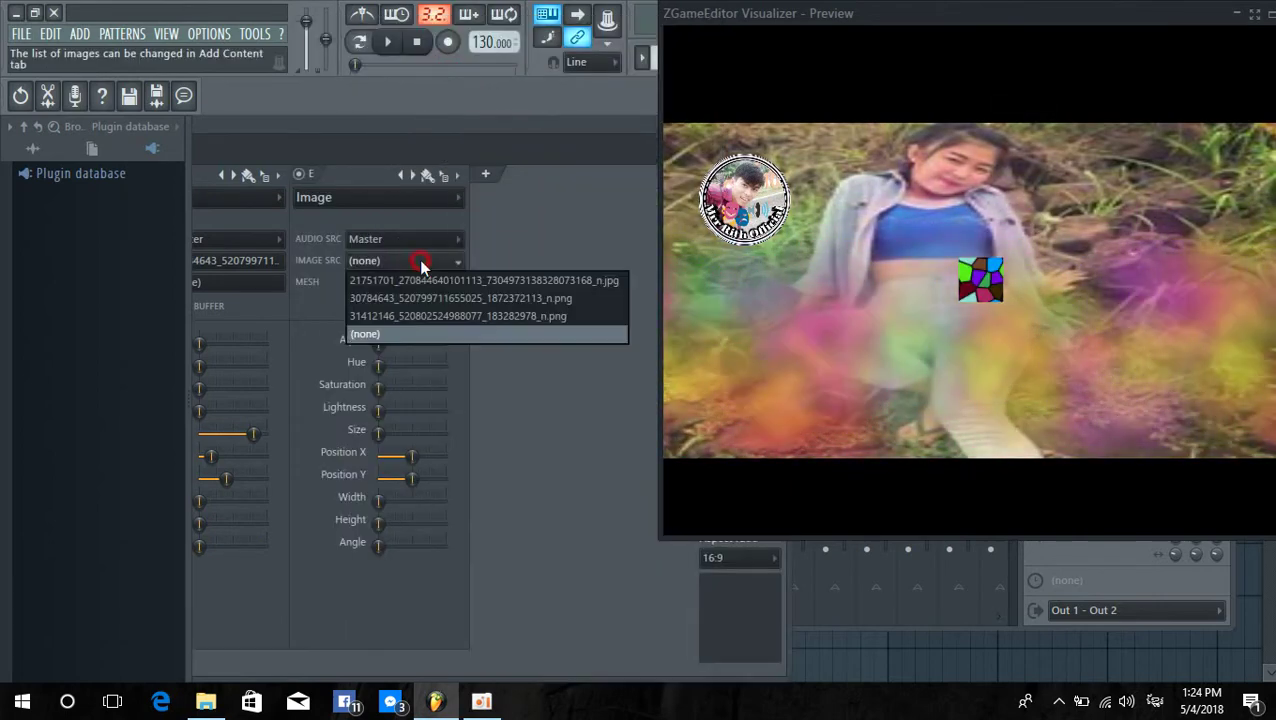
pyautogui.click(441, 315)
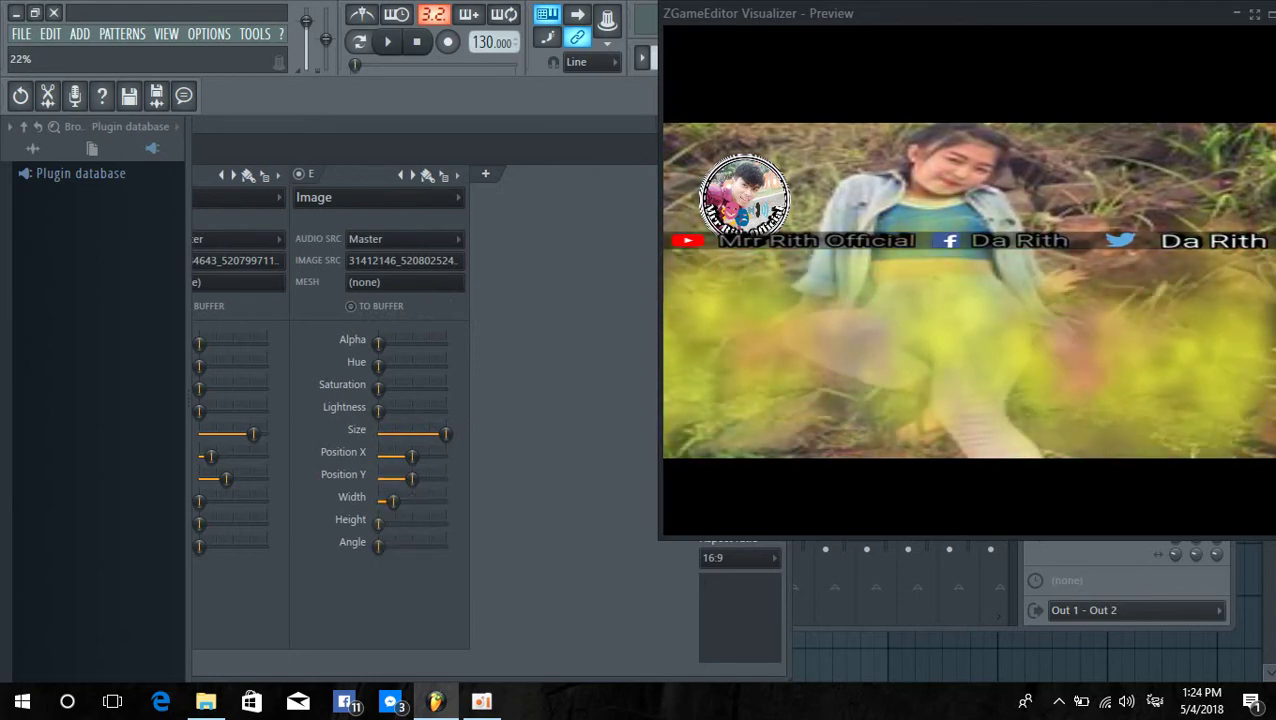
pyautogui.moveTo(378, 521); pyautogui.dragTo(389, 522)
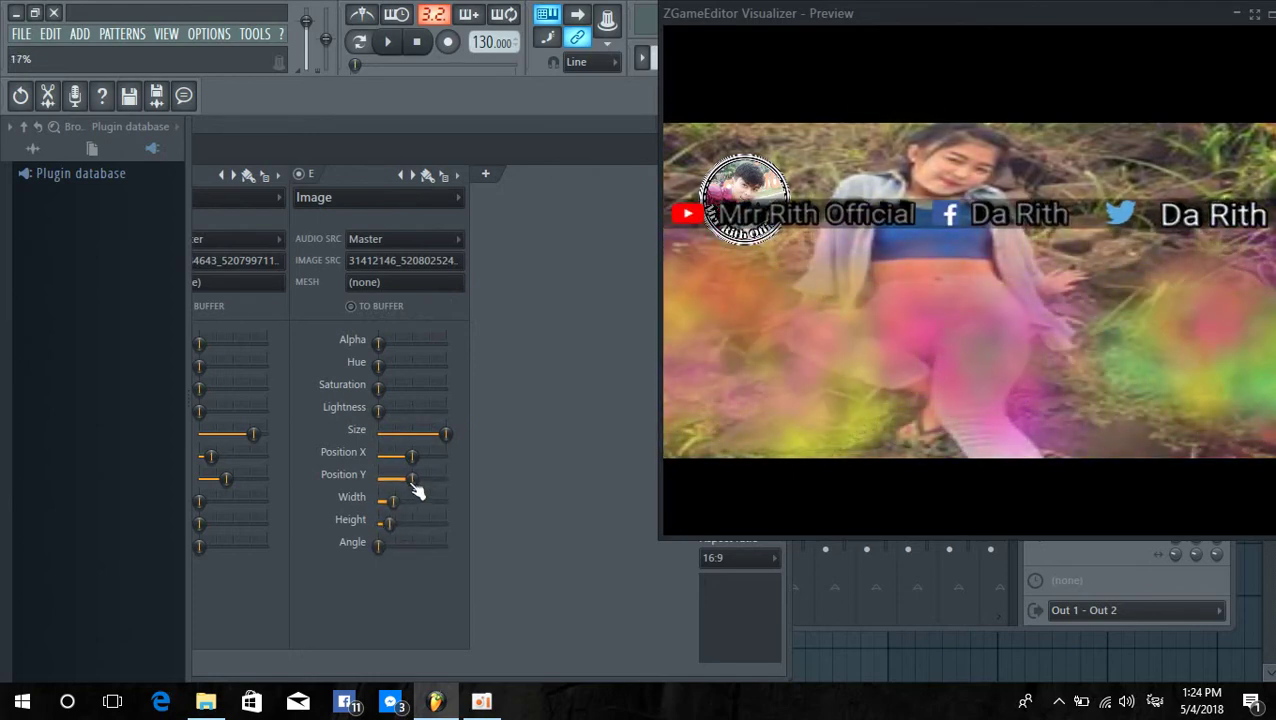
pyautogui.moveTo(412, 480)
pyautogui.mouseDown()
pyautogui.moveTo(413, 456)
pyautogui.moveTo(437, 484)
pyautogui.moveTo(419, 479)
pyautogui.mouseUp()
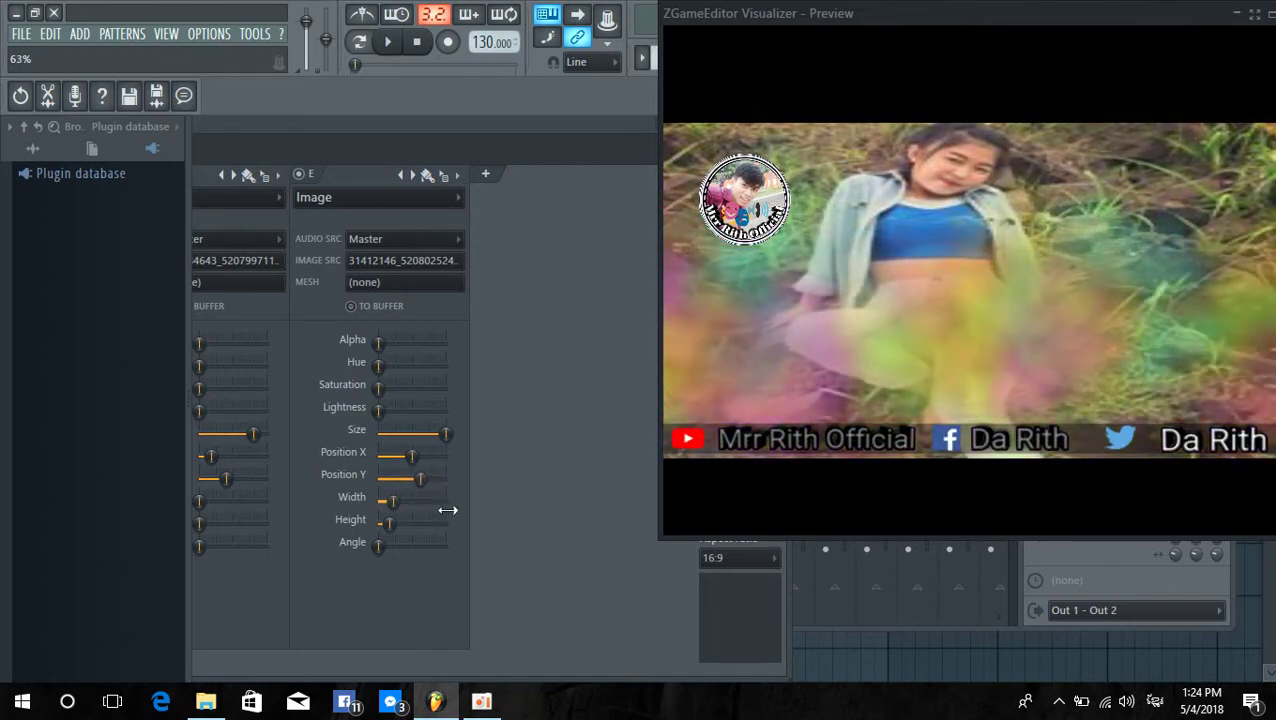
# Add layer F to the visualizer and give it the Image effect.
pyautogui.click(487, 175)
pyautogui.click(538, 200)
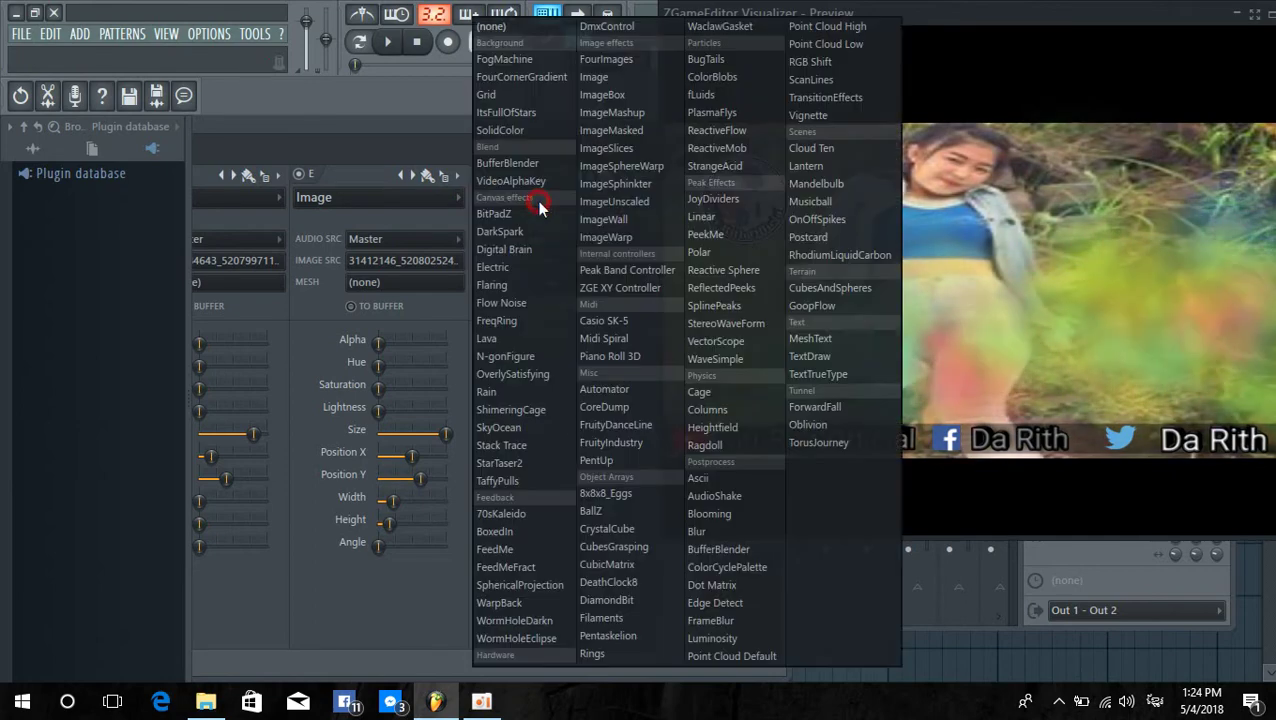
pyautogui.click(605, 75)
pyautogui.click(570, 261)
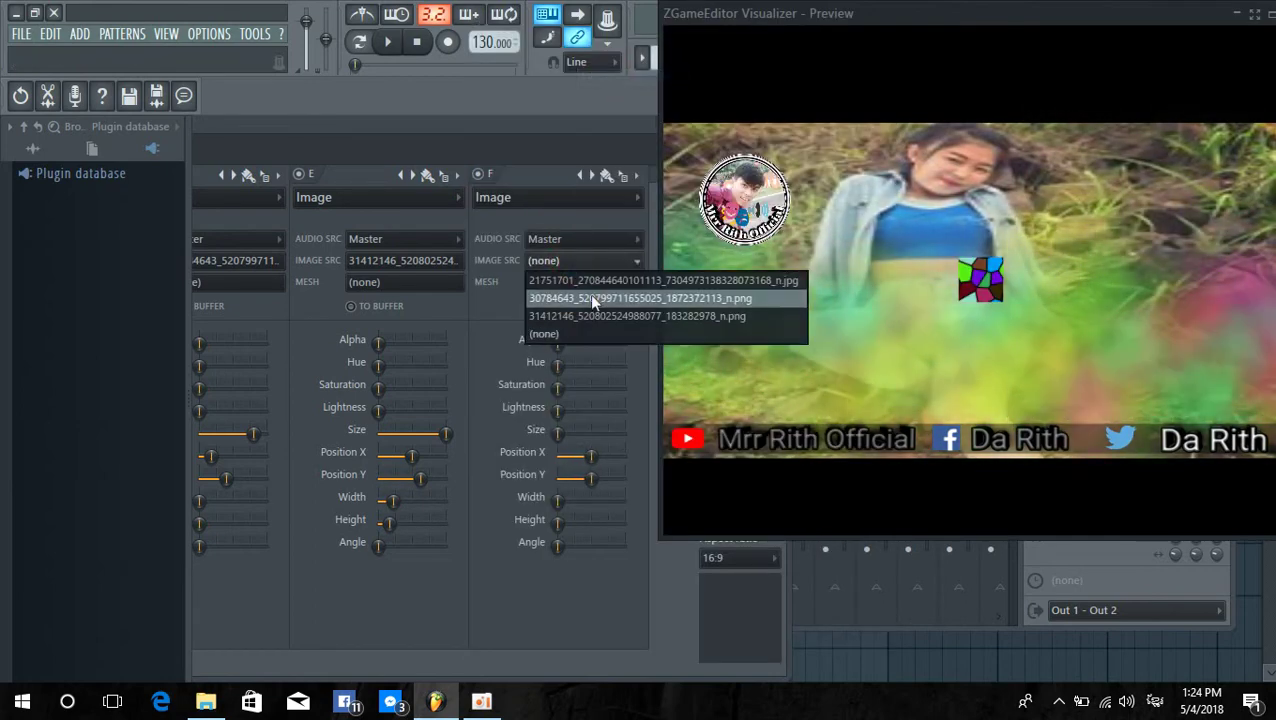
pyautogui.click(592, 299)
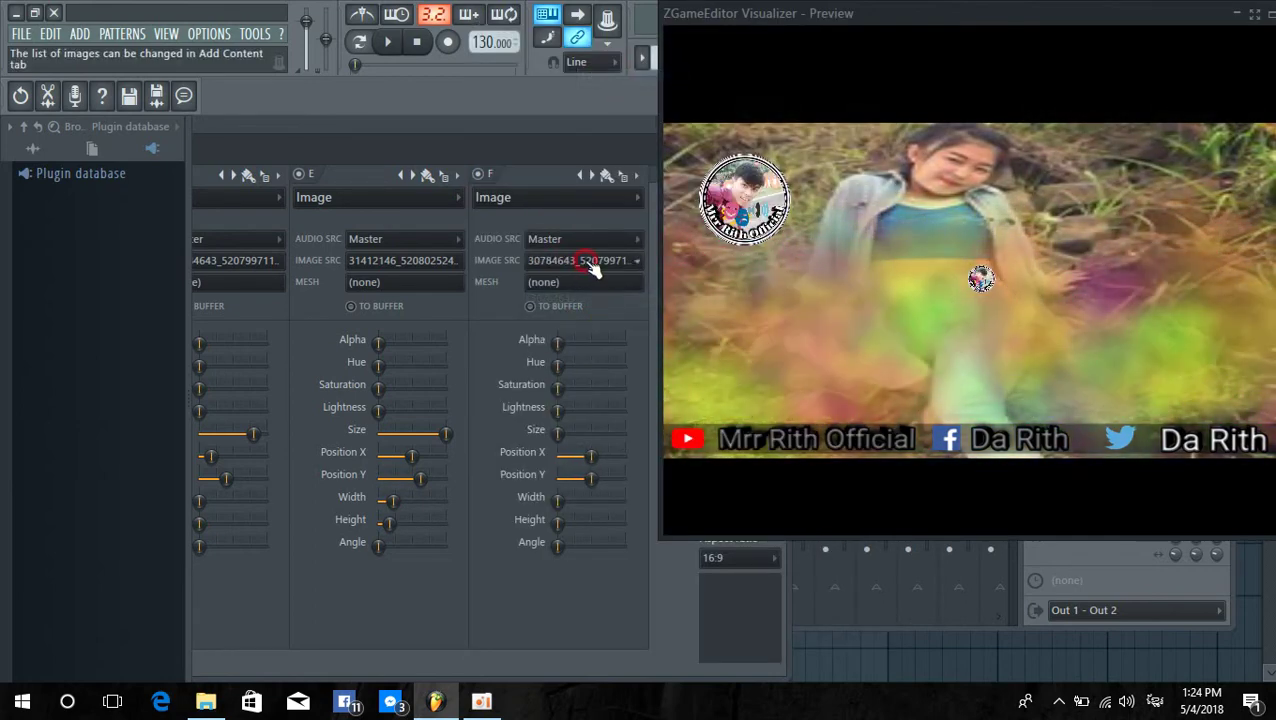
pyautogui.click(591, 266)
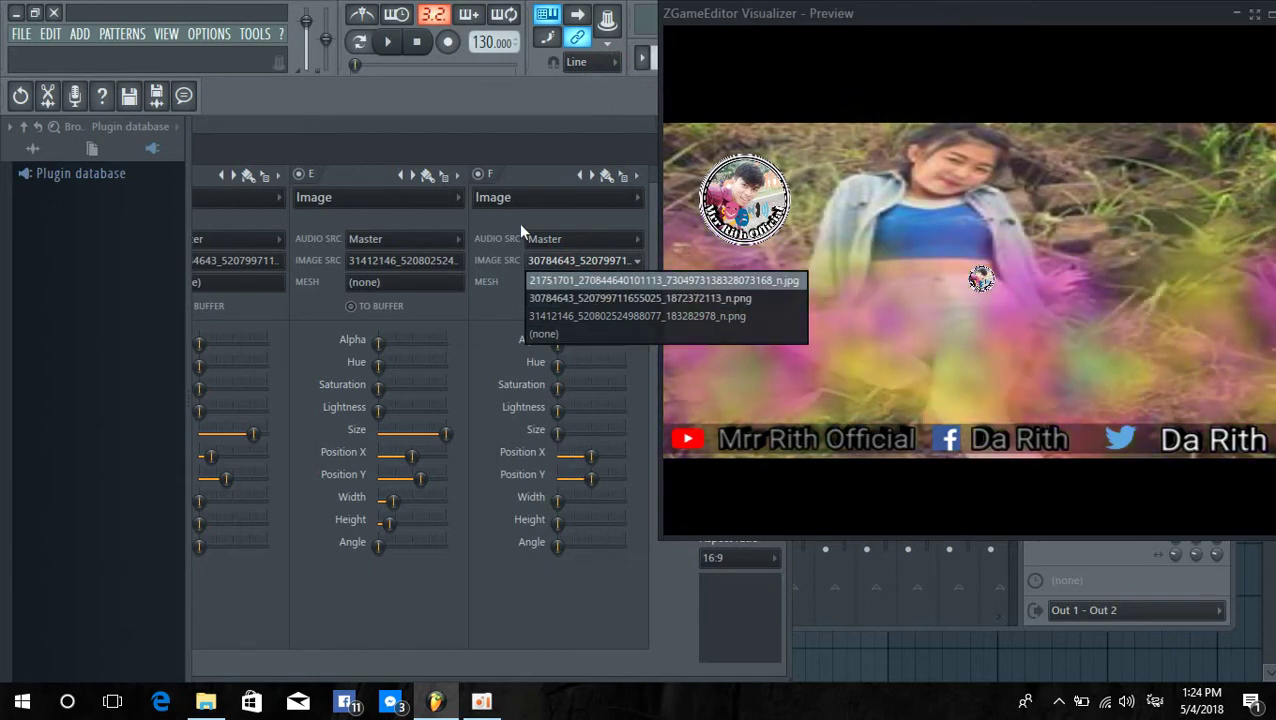
pyautogui.click(543, 200)
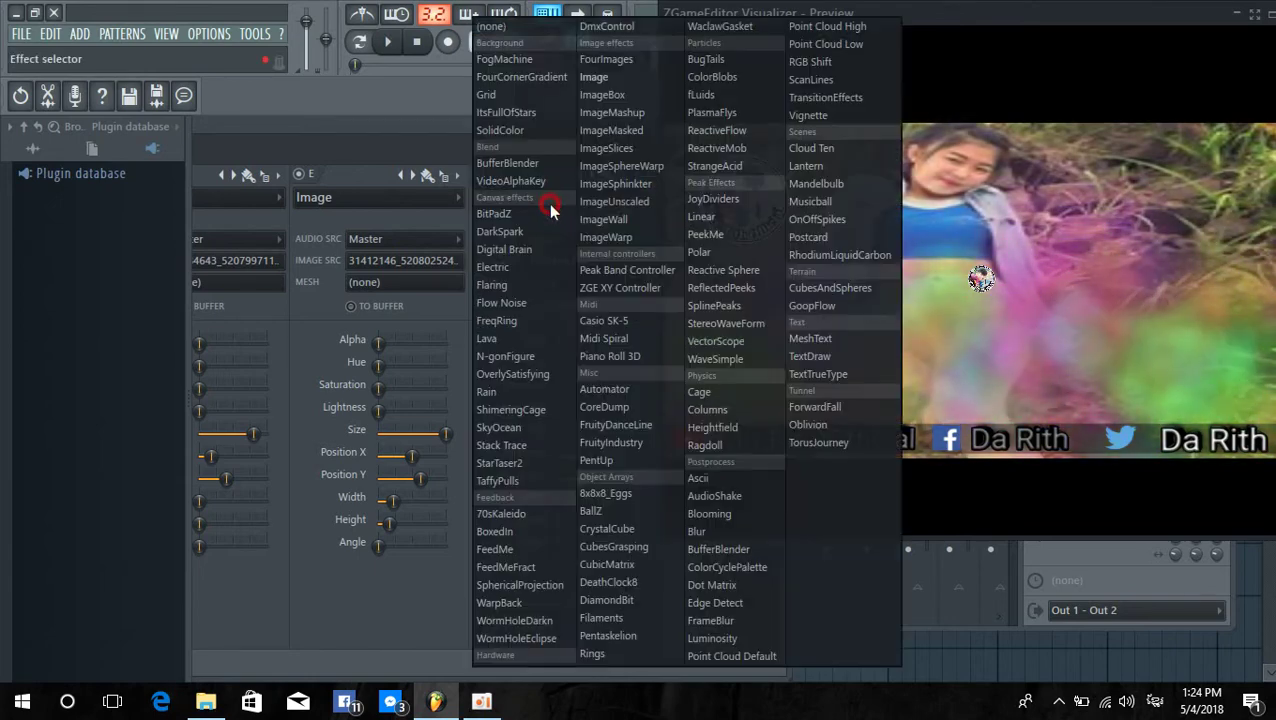
pyautogui.click(428, 143)
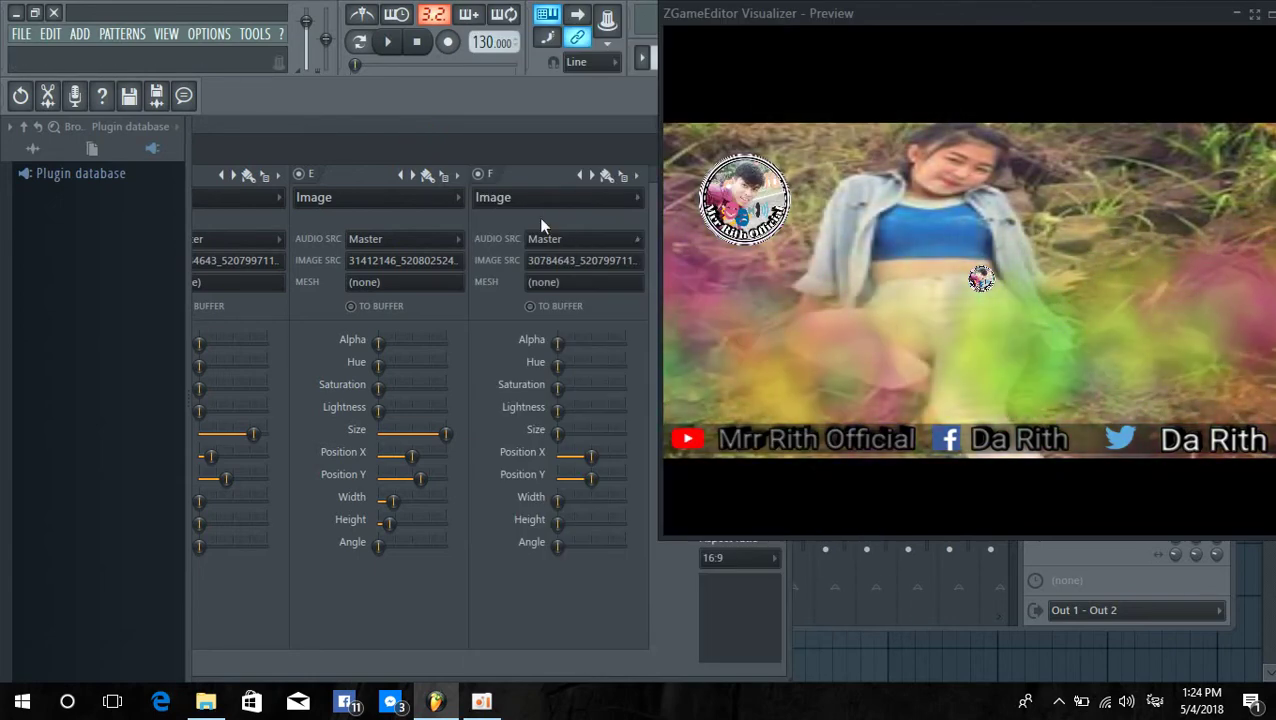
pyautogui.click(573, 264)
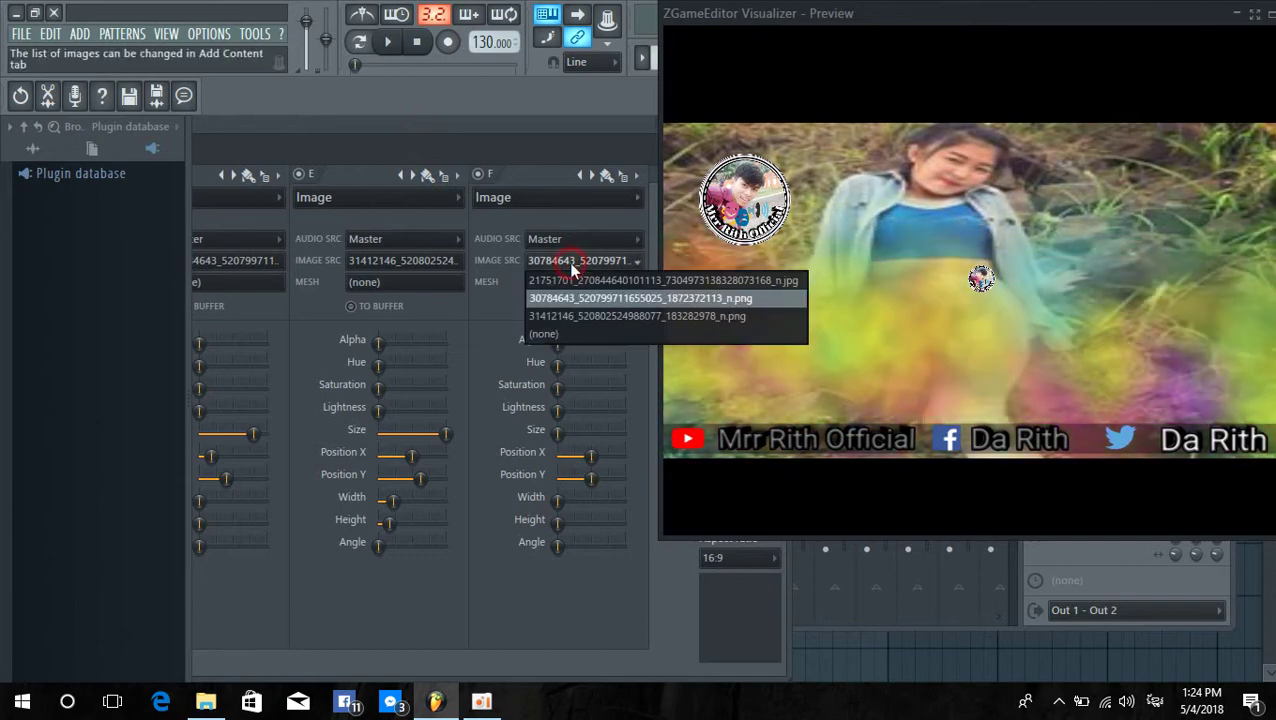
pyautogui.click(566, 335)
# Change layer F's effect to Polar and briefly start and stop song playback.
pyautogui.click(537, 200)
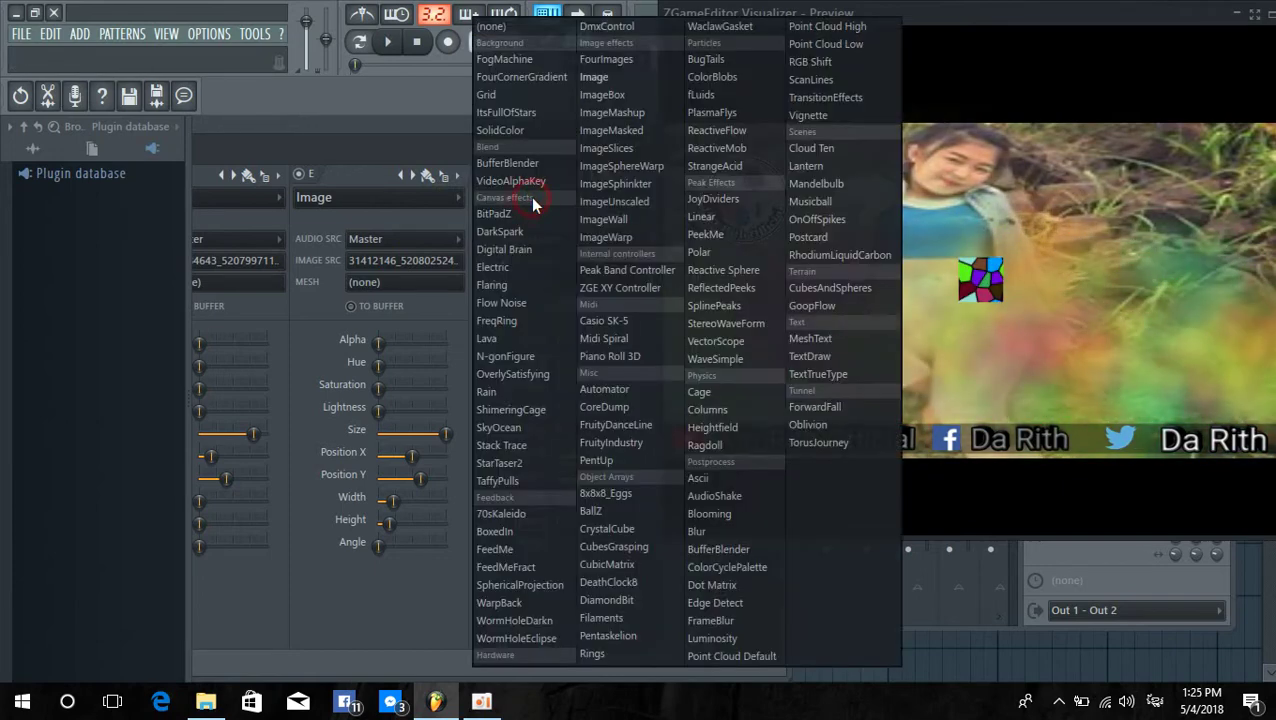
pyautogui.click(708, 251)
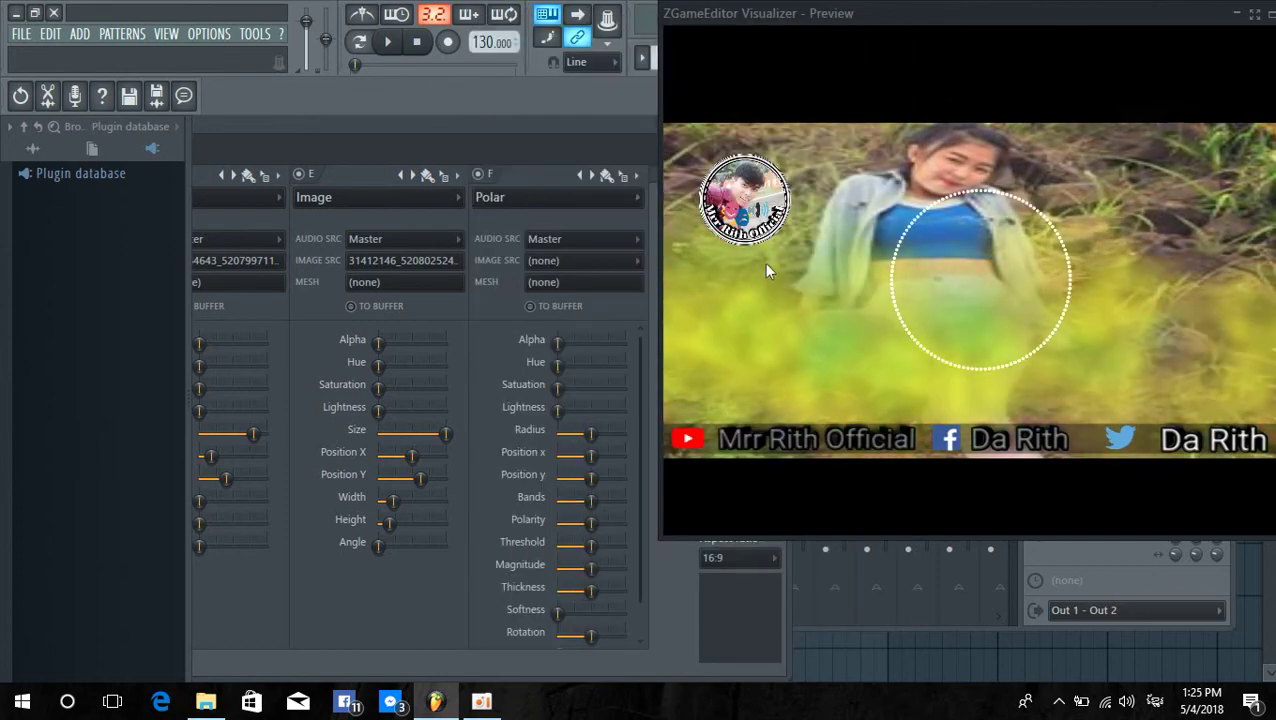
pyautogui.click(395, 44)
pyautogui.click(401, 46)
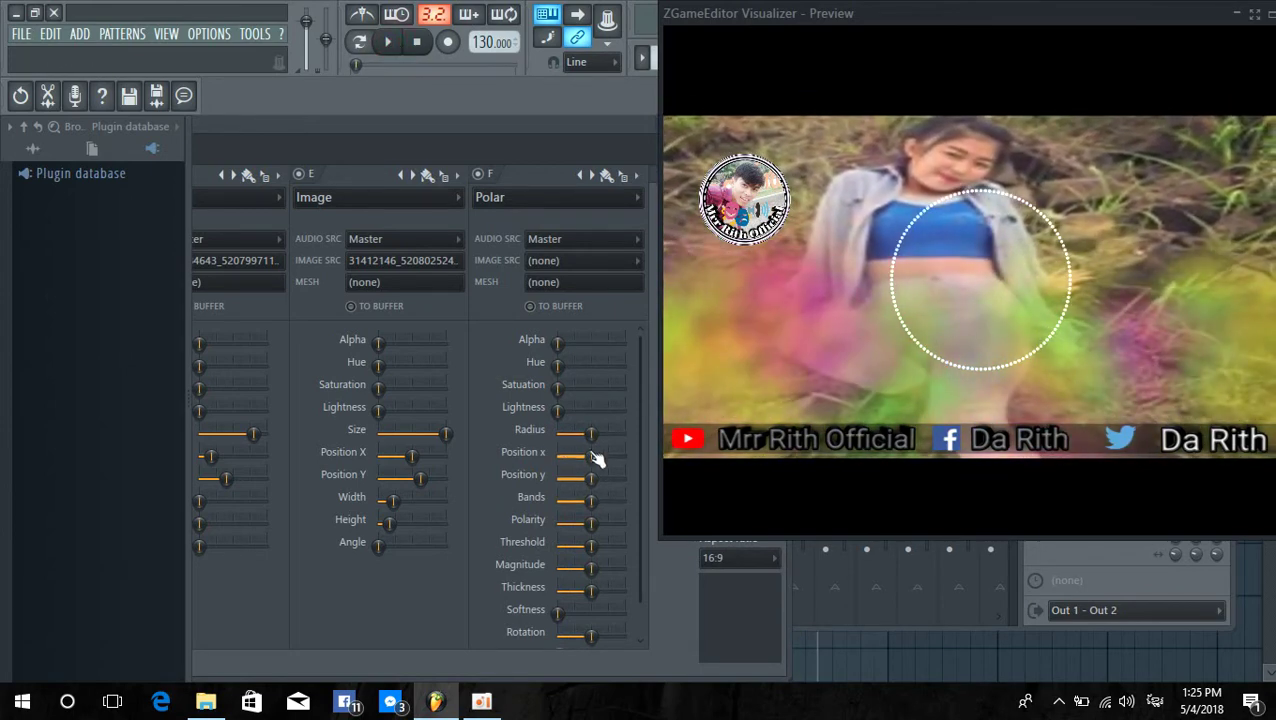
# Set the Polar ring's Position x to 100%, Radius to 41% and Bands to 71%.
pyautogui.moveTo(598, 482); pyautogui.dragTo(625, 456)
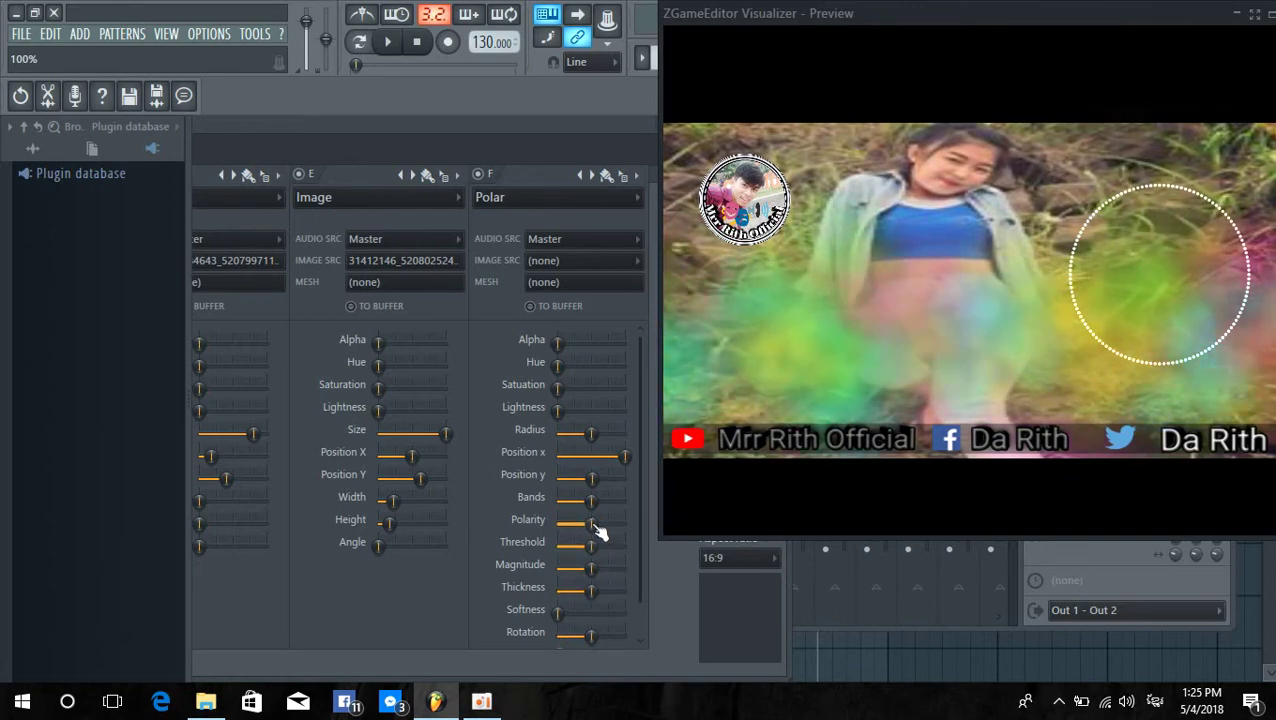
pyautogui.moveTo(591, 433); pyautogui.dragTo(585, 433)
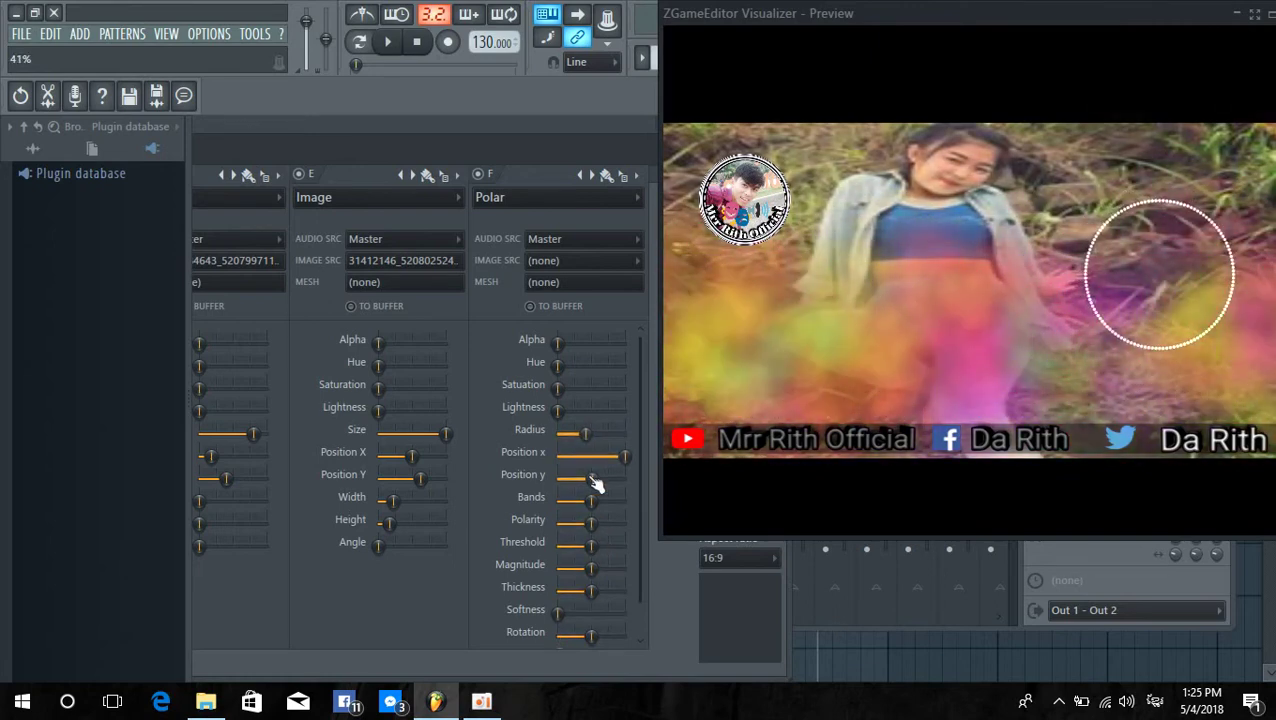
pyautogui.moveTo(592, 479); pyautogui.dragTo(604, 501)
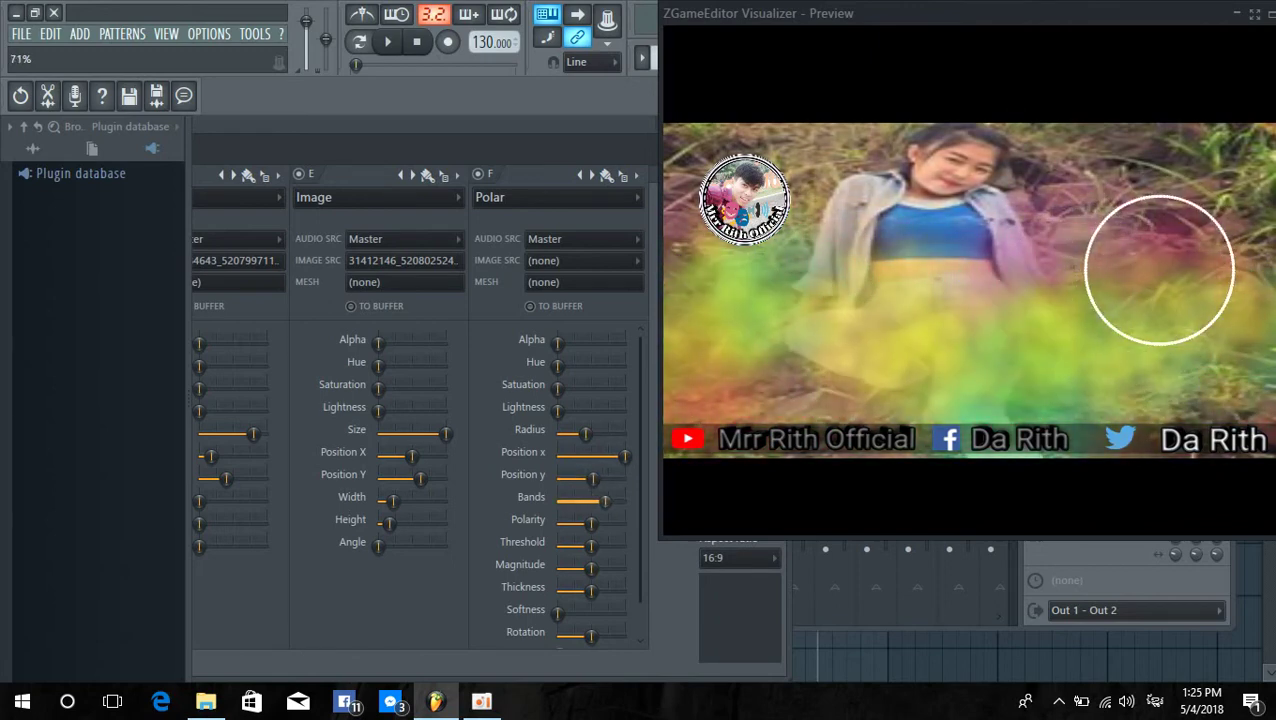
# Play the song and tune the Polar ring to pink with Hue 79%, higher Saturation, Polarity, Threshold and Rotation, and maximum Softness.
pyautogui.click(388, 42)
pyautogui.moveTo(594, 479); pyautogui.dragTo(614, 522)
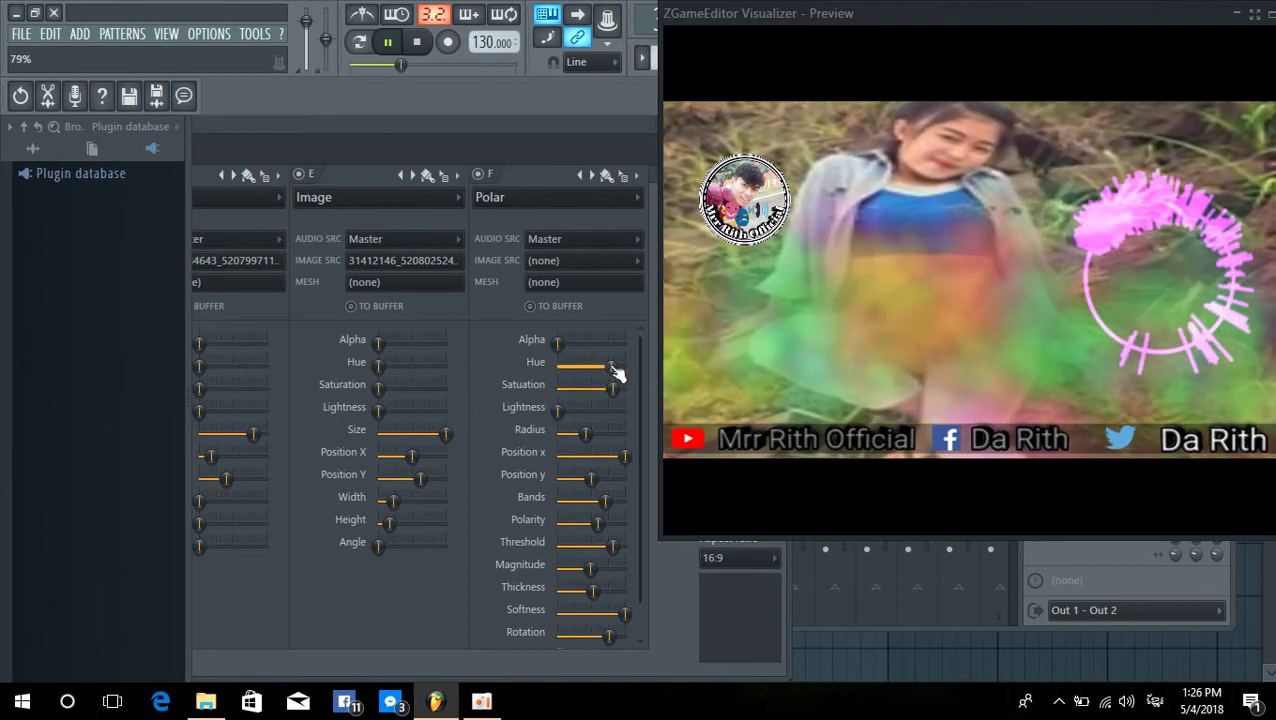
# Open the Windows settings that show the Bluetooth devices.
pyautogui.click(1058, 702)
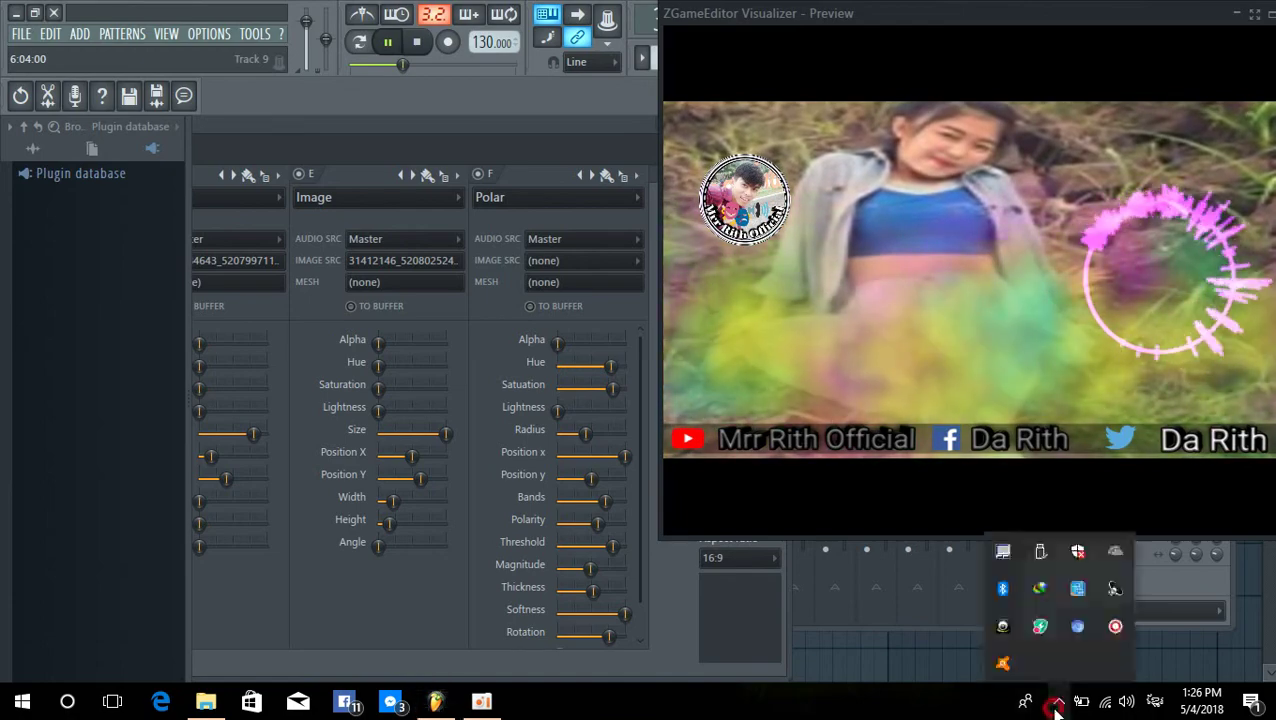
pyautogui.rightClick(1002, 590)
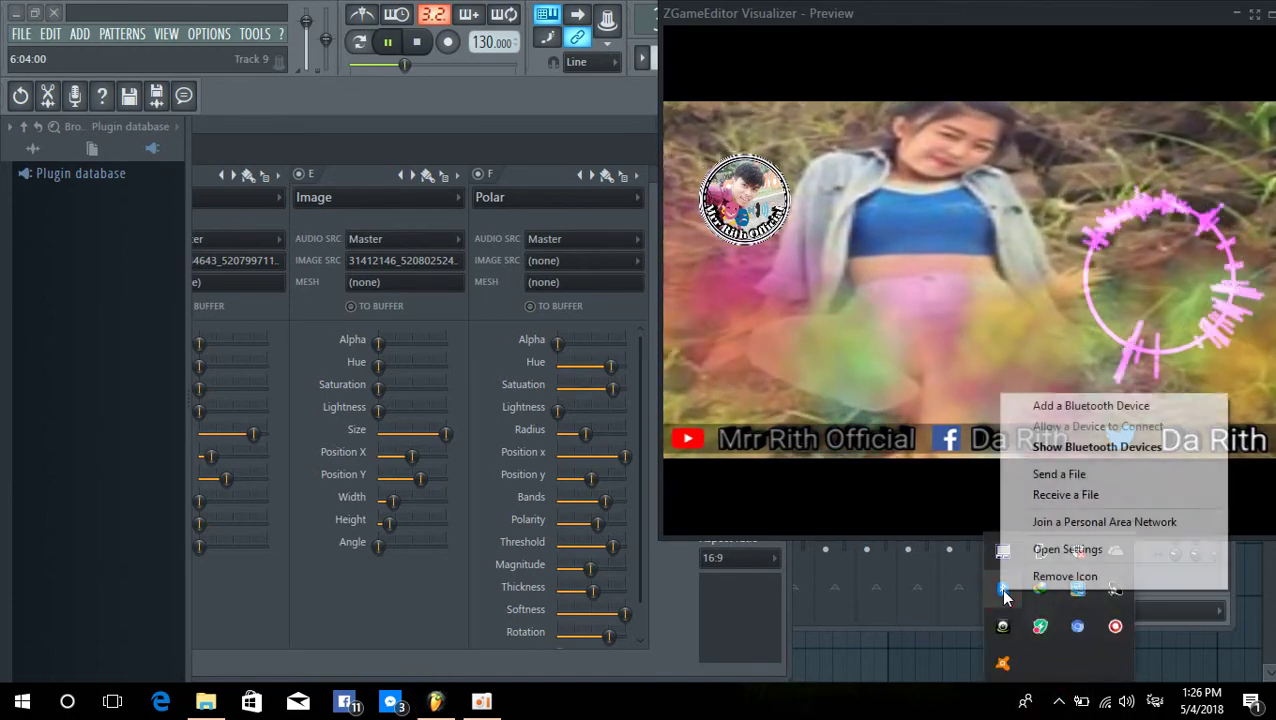
pyautogui.click(1100, 448)
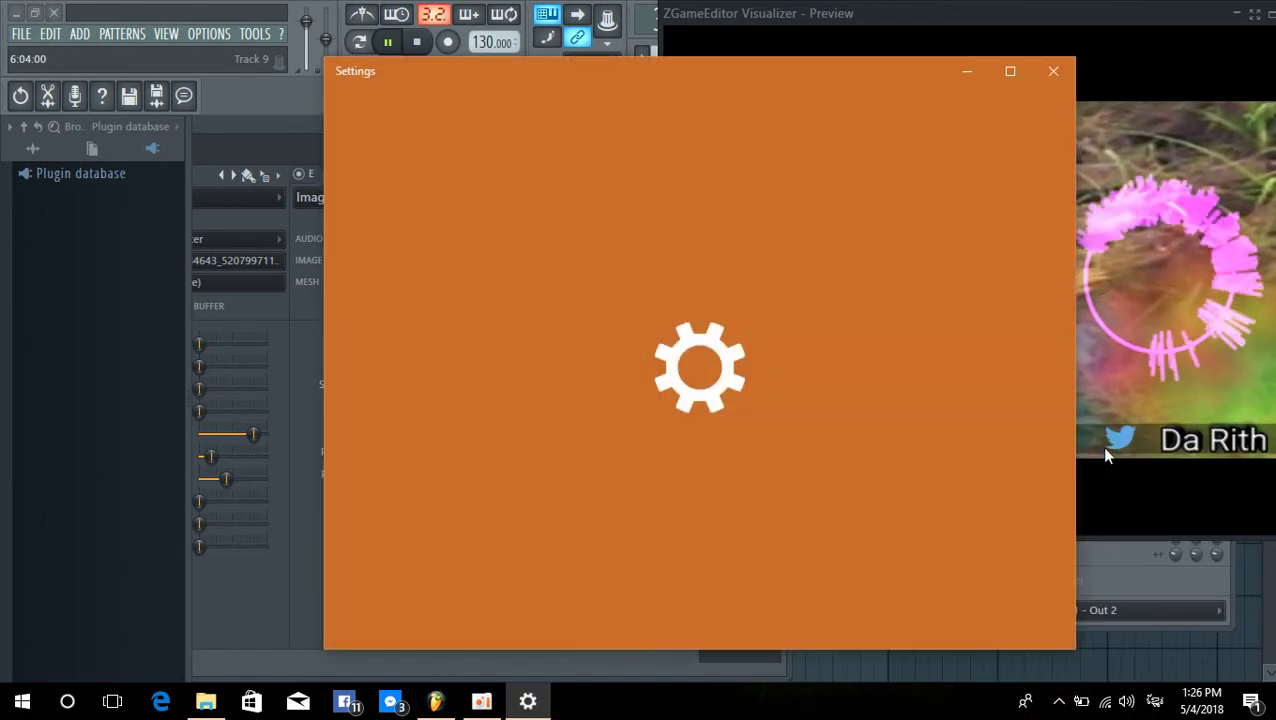